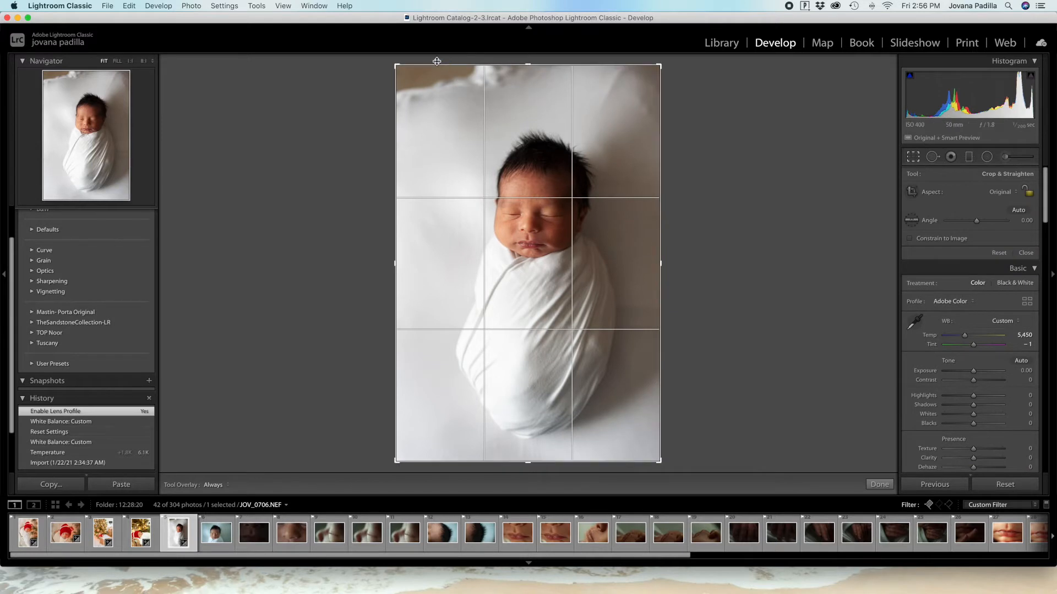
Step: Crop the photo from its top edge, reposition the newborn within the frame, and apply the crop
drag(438, 62, 439, 91)
drag(499, 151, 501, 166)
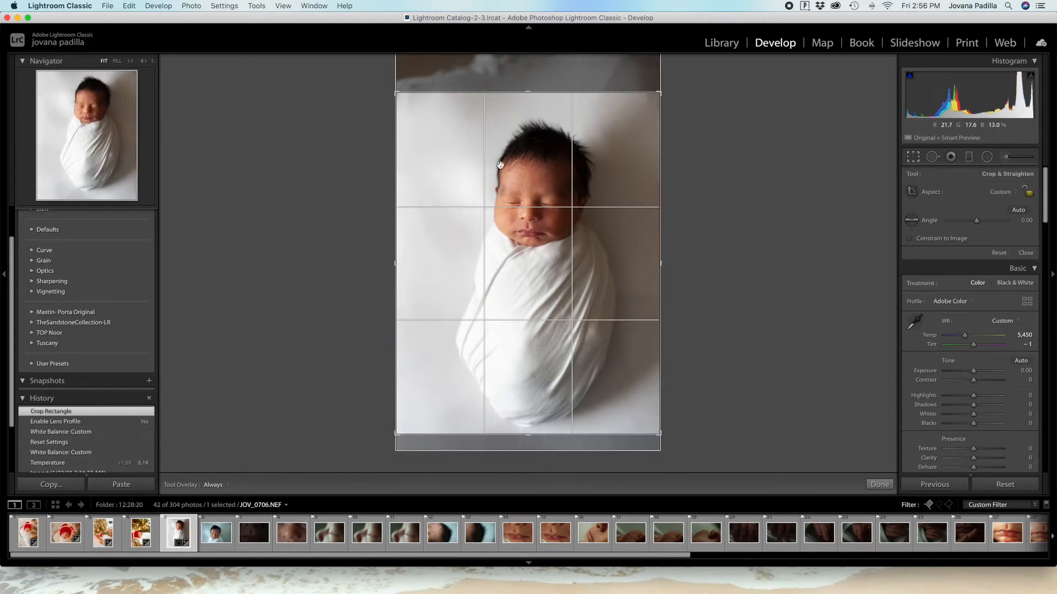
key(Return)
scroll(913, 272, down, 10)
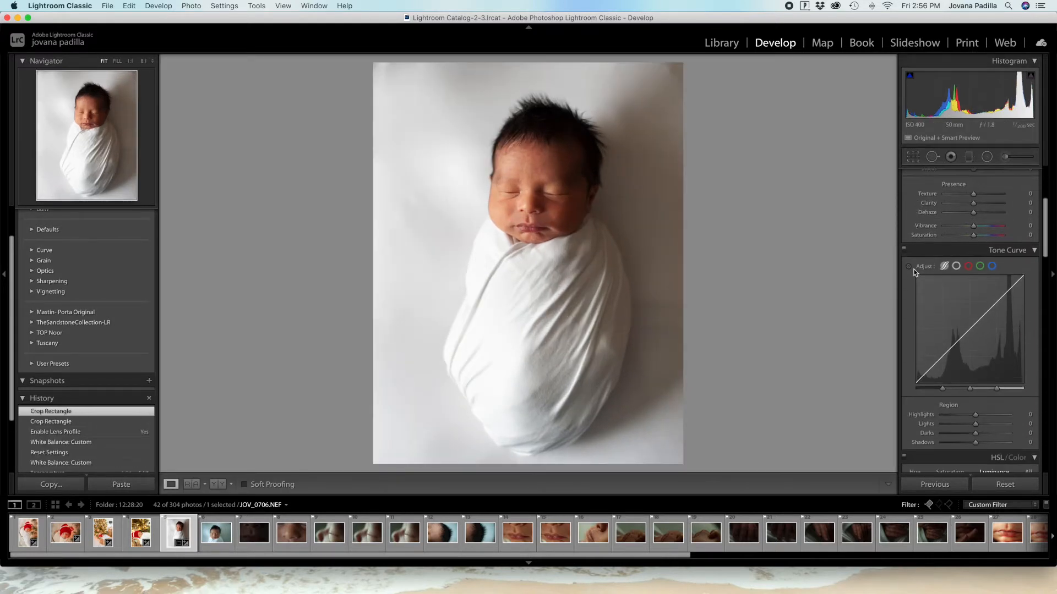
scroll(915, 268, down, 5)
drag(977, 275, 925, 278)
scroll(931, 286, down, 1)
double_click(930, 274)
Step: Set HSL saturation to −100 for green, aqua, blue and purple, −5 for magenta, and −41 for yellow
click(957, 209)
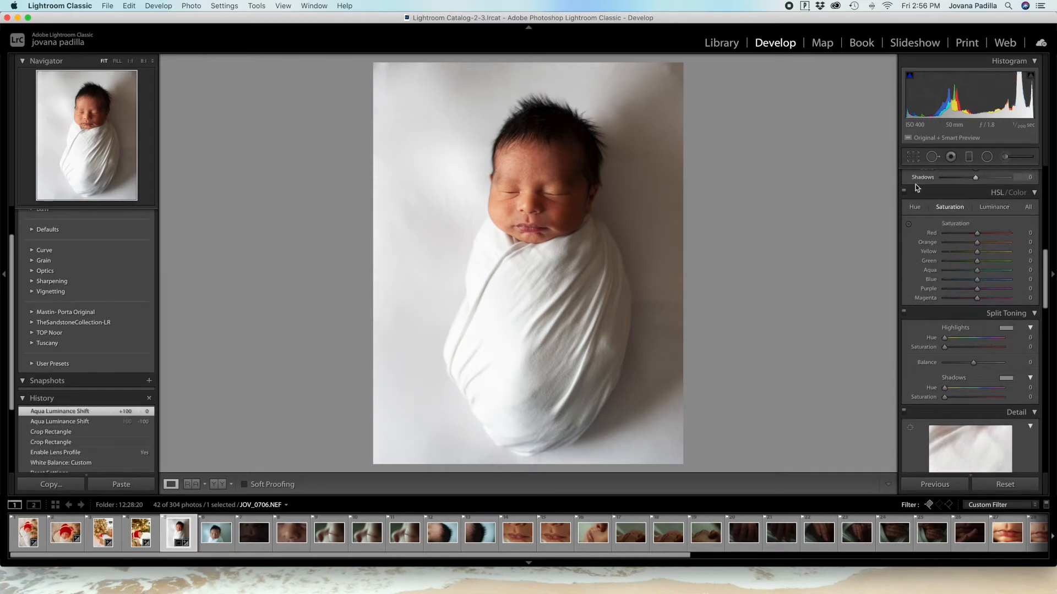
drag(729, 262, 925, 276)
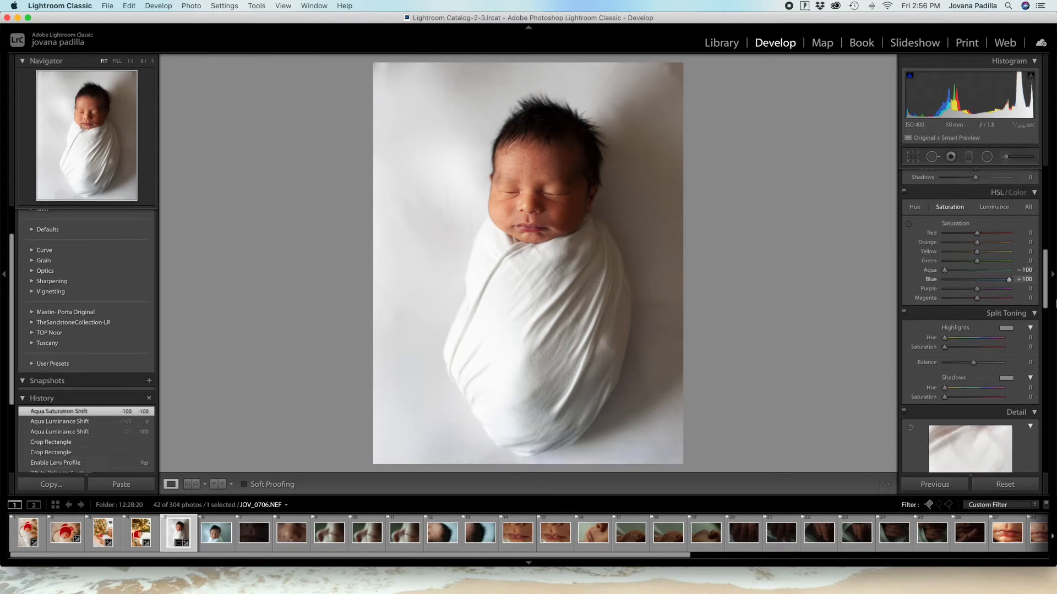
drag(837, 299, 903, 280)
drag(977, 298, 975, 298)
drag(978, 261, 933, 261)
drag(1023, 252, 965, 252)
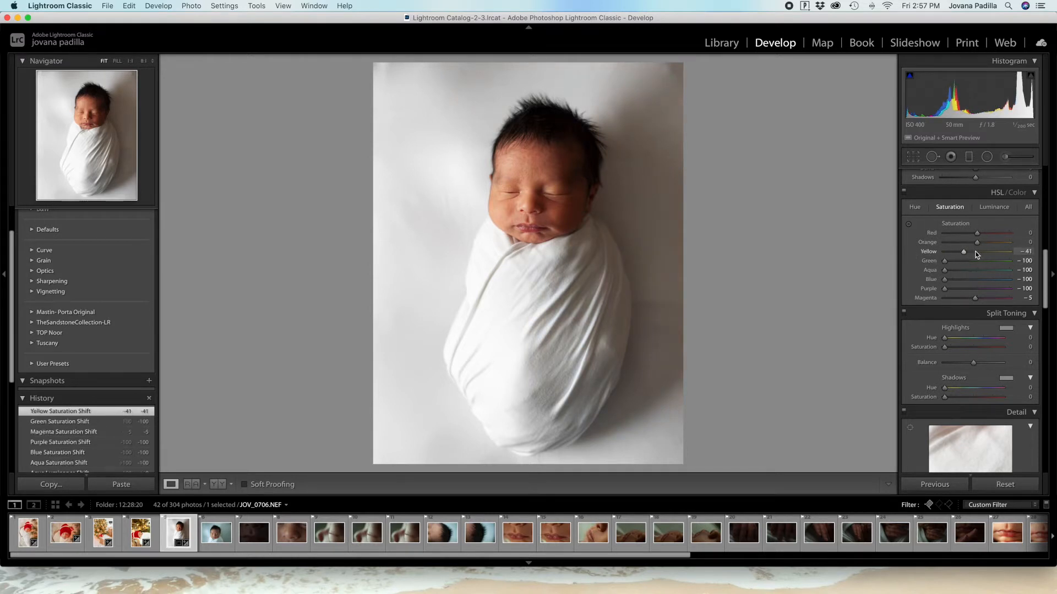
Step: Compare the photo with its unedited version and set Exposure to +0.04
key(backslash)
key(backslash)
drag(977, 101, 984, 102)
Step: Adjust the tone curve and set Shadows to +11, Blacks to +14, Texture to −7 and Clarity to +4
scroll(983, 253, up, 3)
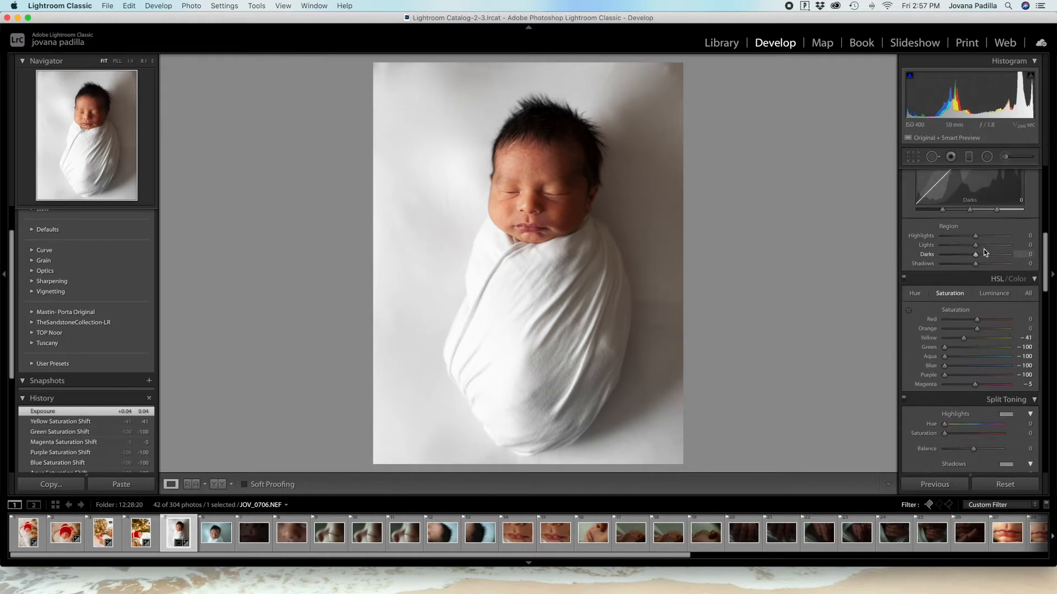
scroll(984, 252, up, 5)
drag(974, 349, 977, 309)
double_click(926, 358)
scroll(977, 374, up, 5)
double_click(929, 364)
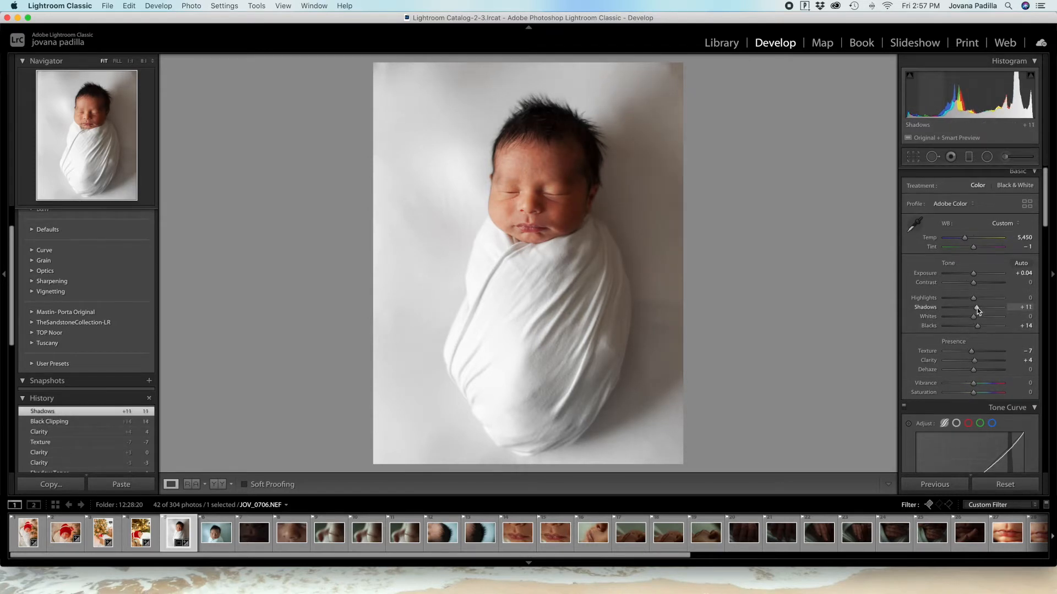
Step: Brush the shadowed backdrop beside the baby with Texture −14, Clarity −4 and Dehaze −14, at size 22 with Auto Mask
click(1005, 157)
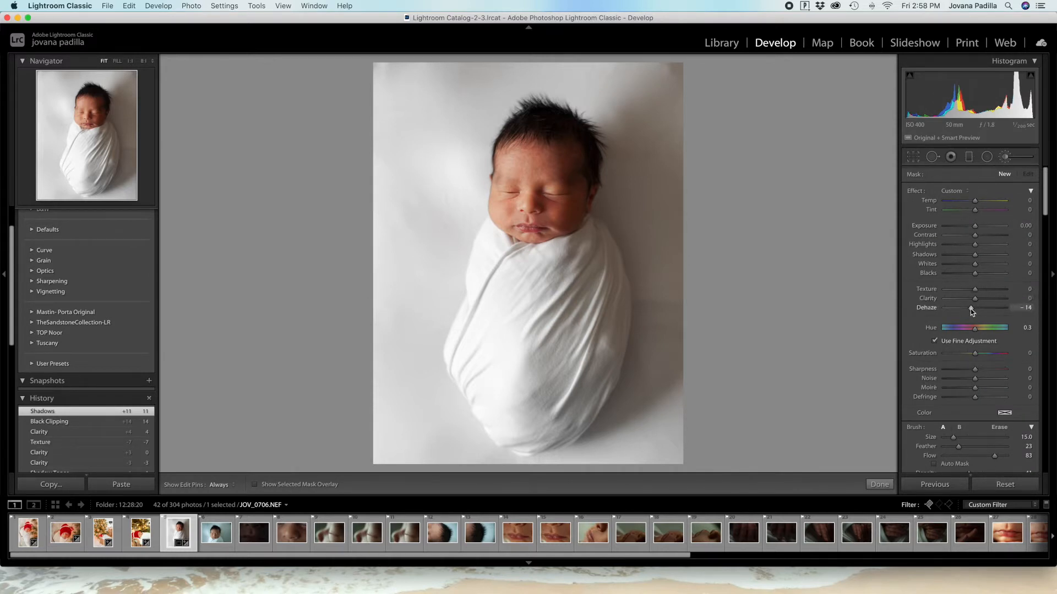
drag(977, 298, 973, 298)
drag(974, 289, 970, 289)
drag(975, 226, 978, 226)
scroll(665, 188, up, 3)
drag(663, 189, 644, 306)
scroll(638, 336, down, 1)
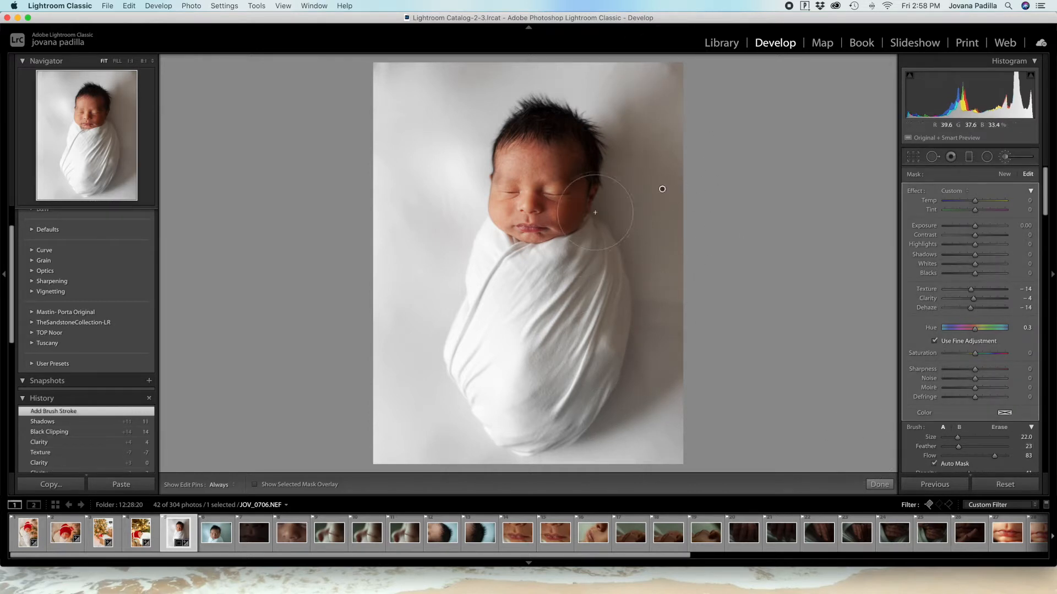
Step: Strengthen the backdrop brush mask with Exposure 0.24, Dehaze −50 and Clarity −77
click(979, 228)
drag(973, 298, 969, 299)
drag(970, 307, 959, 307)
key(h)
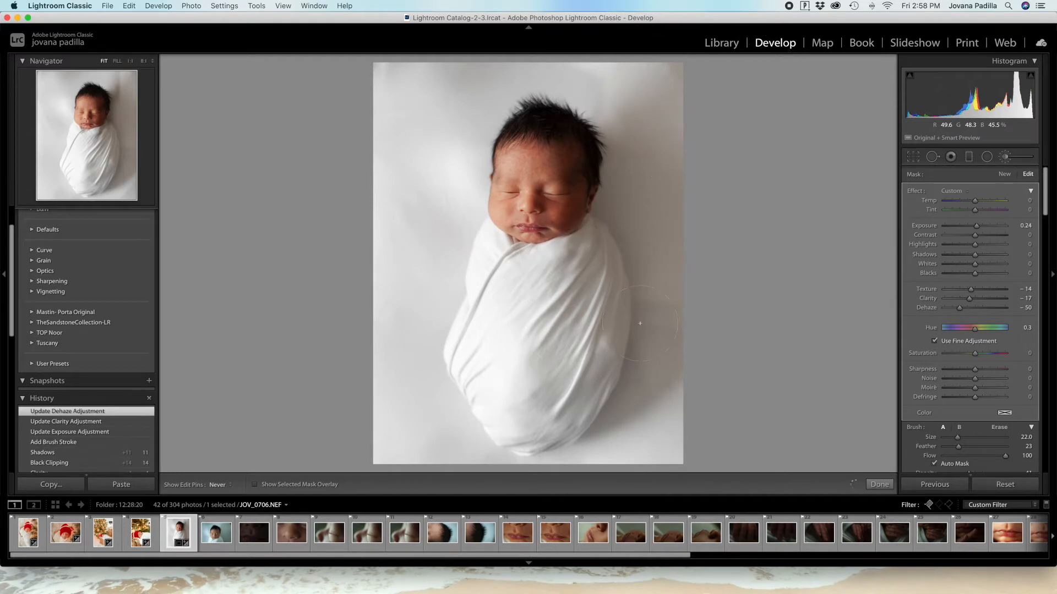
drag(969, 298, 942, 299)
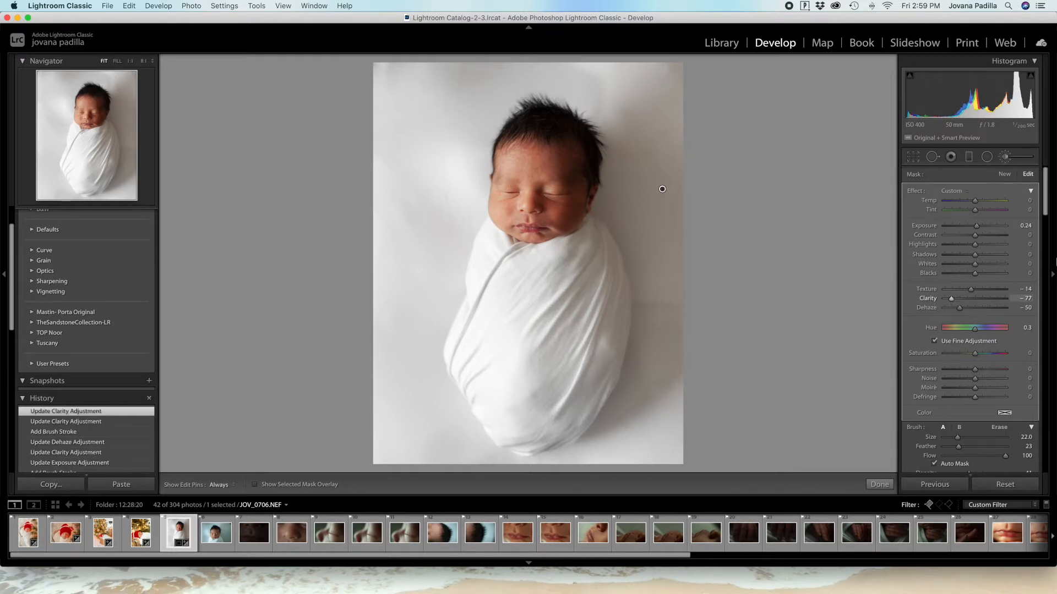
Step: Create a new brush mask with Dehaze −73 and paint the shaded backdrop and the lower part of the swaddle
click(1002, 175)
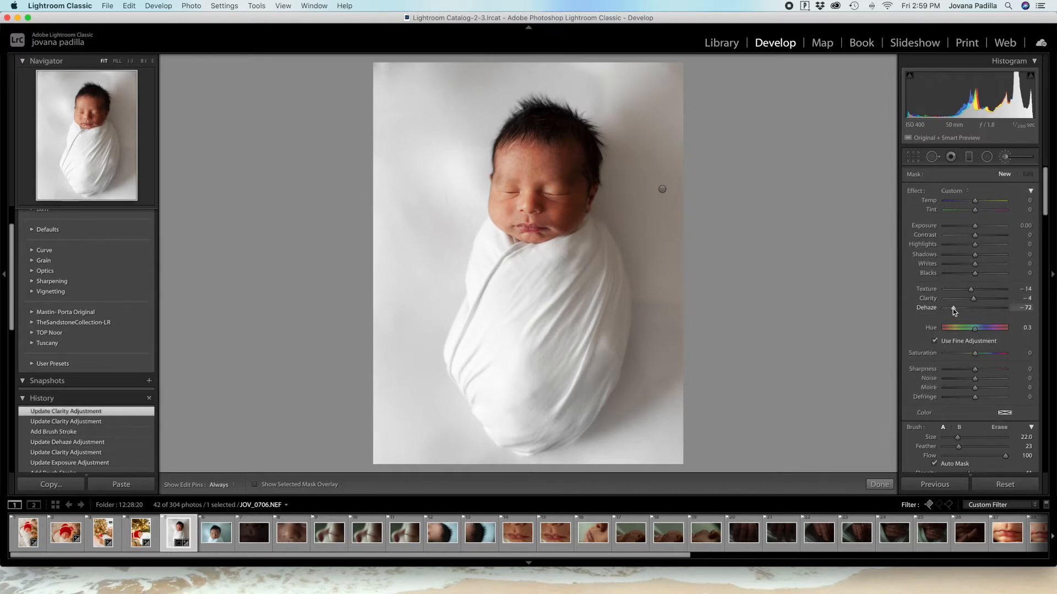
mouse_move(644, 324)
mouse_down()
mouse_move(649, 286)
mouse_move(628, 410)
mouse_move(669, 386)
mouse_move(658, 83)
mouse_move(608, 231)
mouse_move(628, 247)
mouse_move(572, 298)
mouse_move(556, 336)
mouse_move(623, 218)
mouse_up()
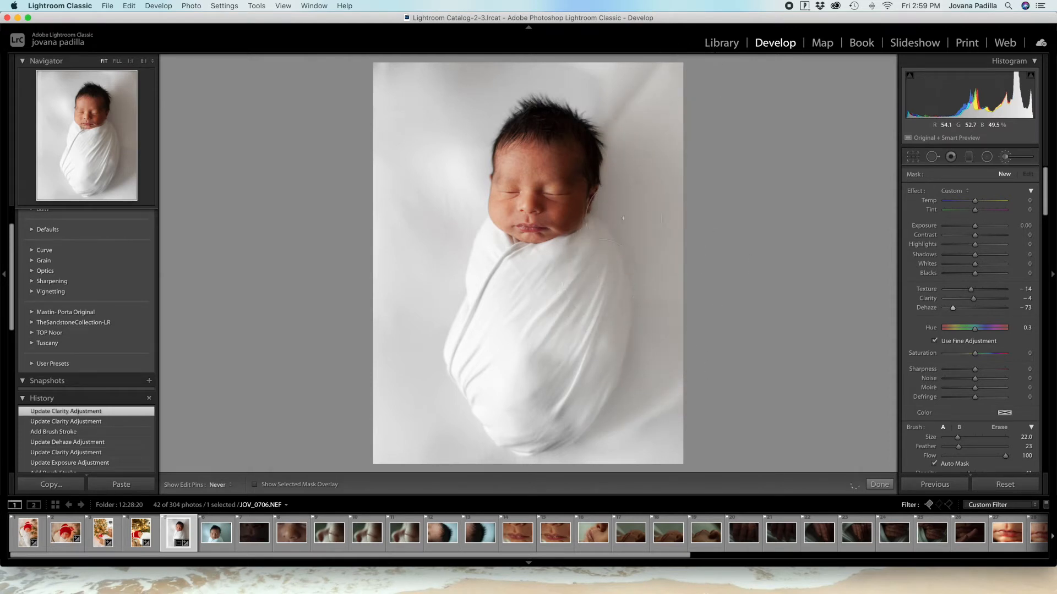
mouse_move(596, 331)
mouse_down()
mouse_move(553, 385)
mouse_move(528, 358)
mouse_move(556, 435)
mouse_move(649, 373)
mouse_move(535, 425)
mouse_move(524, 414)
mouse_move(531, 397)
mouse_up()
Step: Refine the Dehaze mask with brush strokes over the backdrop creases above and beside the baby's head
click(998, 428)
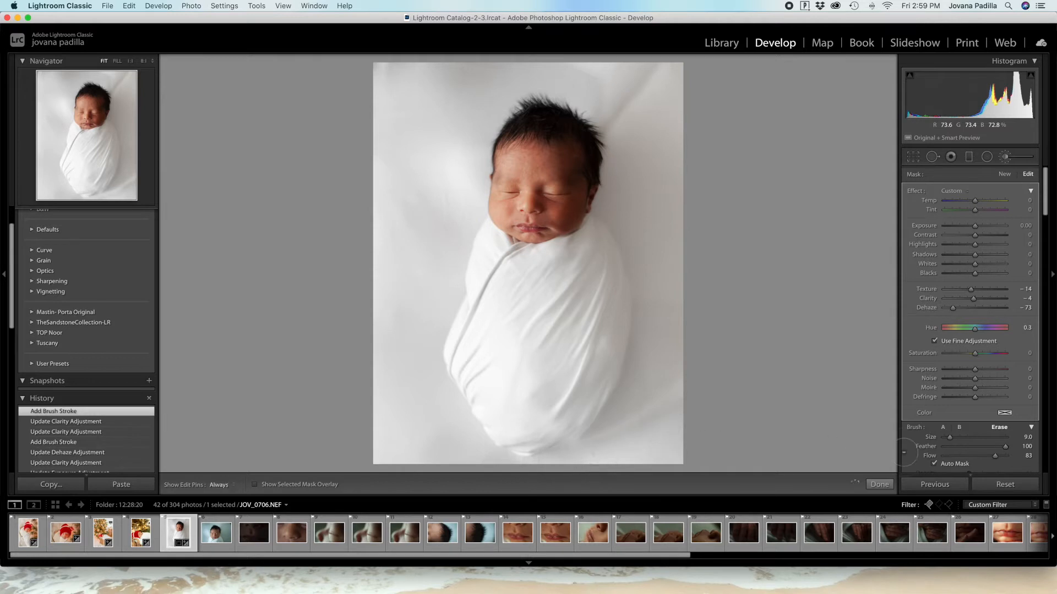
click(943, 427)
mouse_move(655, 79)
mouse_down()
mouse_move(617, 107)
mouse_move(609, 75)
mouse_up()
click(608, 74)
drag(612, 142, 622, 132)
Step: Paint the rest of the backdrop and the swaddle at Flow 54, and set the overall Exposure to +0.12
drag(1005, 456, 976, 456)
key(h)
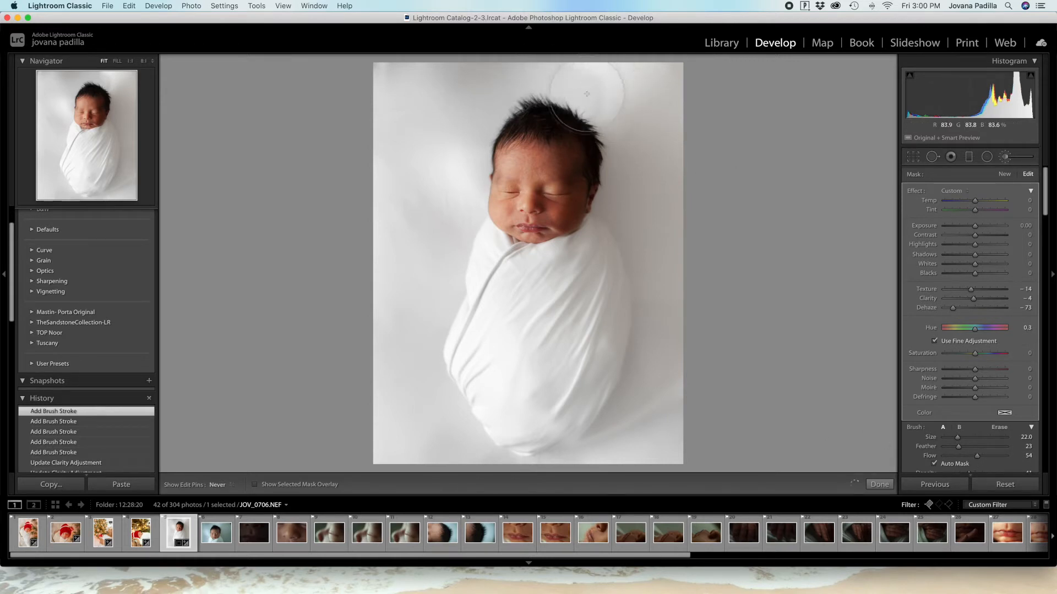
drag(586, 88, 394, 85)
mouse_move(452, 148)
mouse_down()
mouse_move(481, 90)
mouse_move(409, 127)
mouse_move(454, 75)
mouse_move(530, 76)
mouse_move(428, 106)
mouse_up()
mouse_move(432, 248)
mouse_down()
mouse_move(437, 220)
mouse_move(389, 177)
mouse_move(425, 99)
mouse_move(415, 175)
mouse_move(448, 213)
mouse_move(401, 349)
mouse_move(478, 441)
mouse_move(513, 438)
mouse_move(474, 431)
mouse_move(652, 431)
mouse_move(598, 331)
mouse_up()
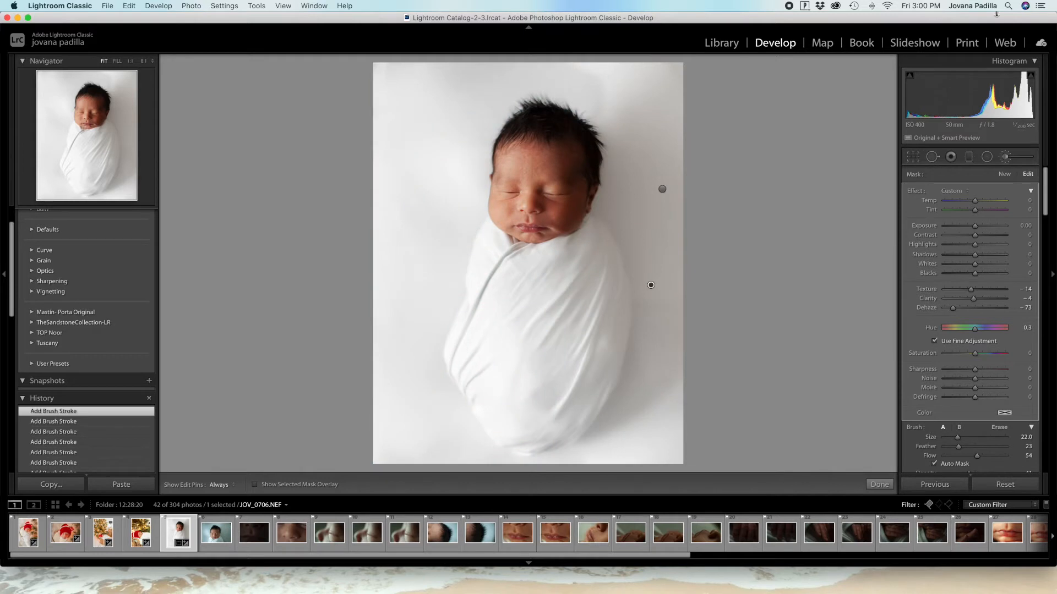
mouse_move(962, 108)
mouse_down()
mouse_move(986, 109)
mouse_move(961, 108)
mouse_up()
Step: Set up a new brush mask with Highlights 8, Whites 9 and Texture −14, resetting Clarity and Dehaze to 0
click(1003, 175)
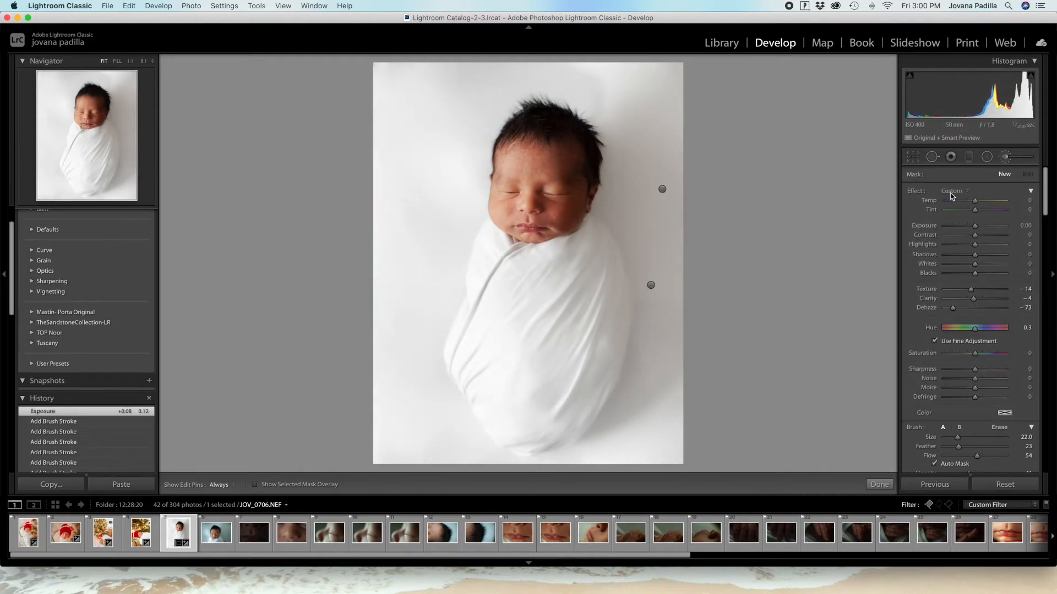
scroll(1005, 345, down, 3)
click(999, 429)
key(super+z)
scroll(970, 262, up, 3)
double_click(927, 306)
drag(974, 264, 977, 244)
scroll(550, 160, down, 5)
Step: Paint the new brush mask over the baby's face, reducing the brush size to 8 for the closer areas
key(h)
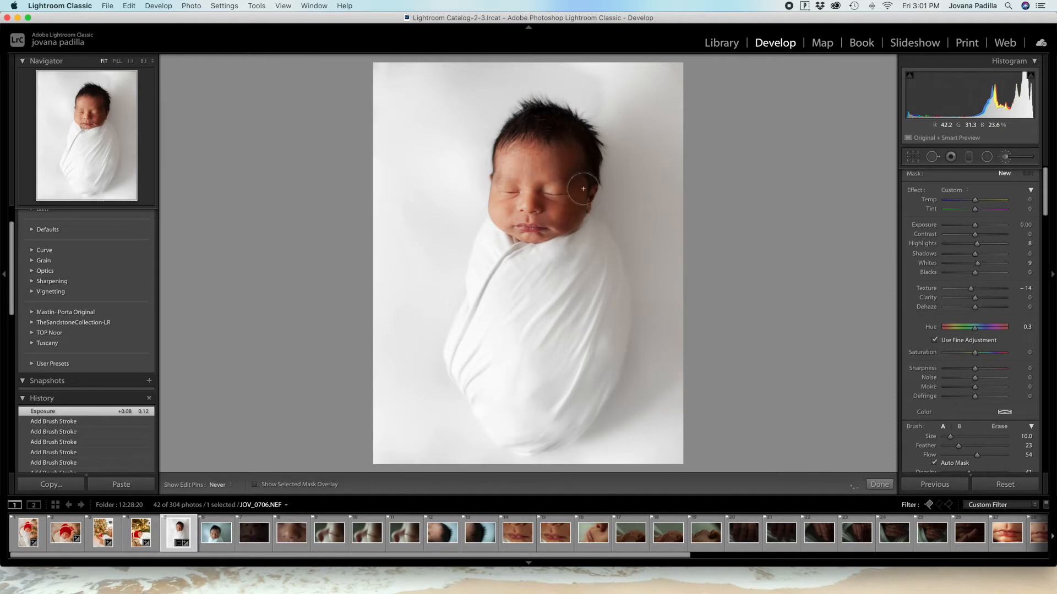
click(509, 209)
key(h)
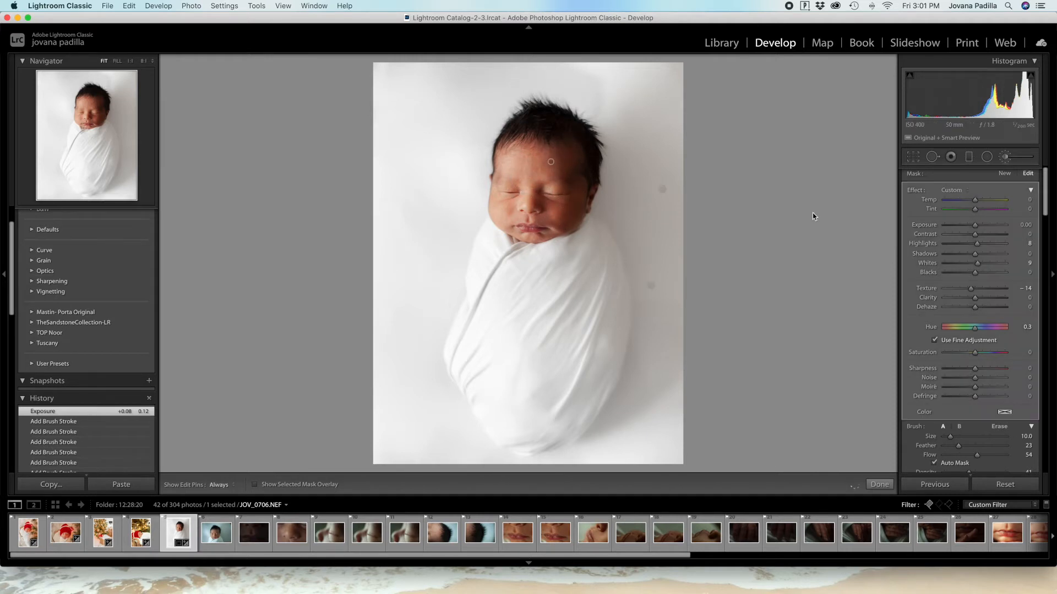
key(super+equal)
scroll(582, 134, down, 1)
key(h)
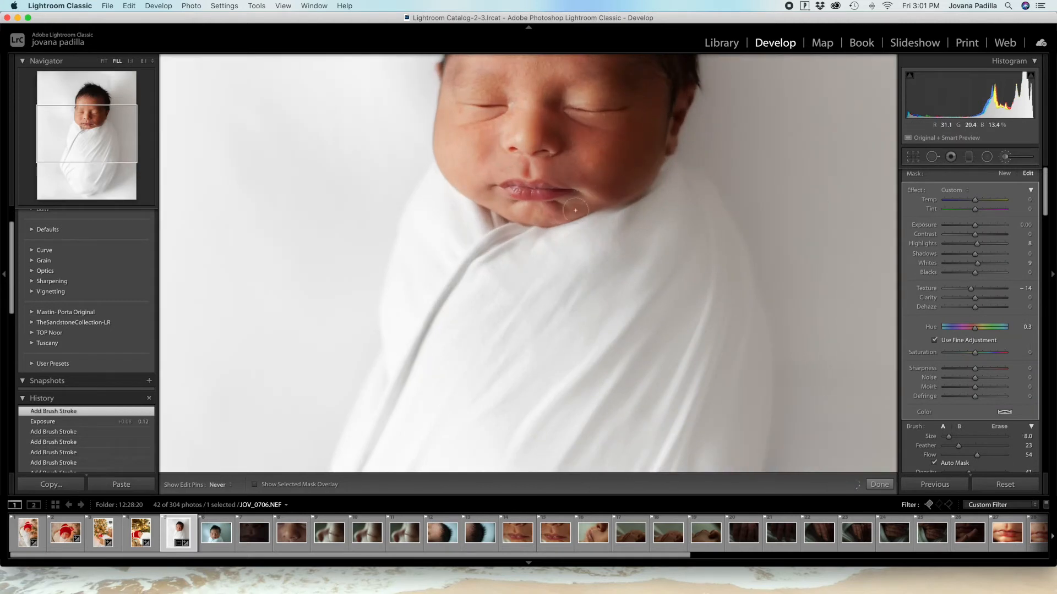
key(h)
Step: Set the face mask to Highlights 24, Shadows 7, Blacks 6, Clarity −23 and Exposure 0.09
click(100, 109)
drag(977, 243, 978, 272)
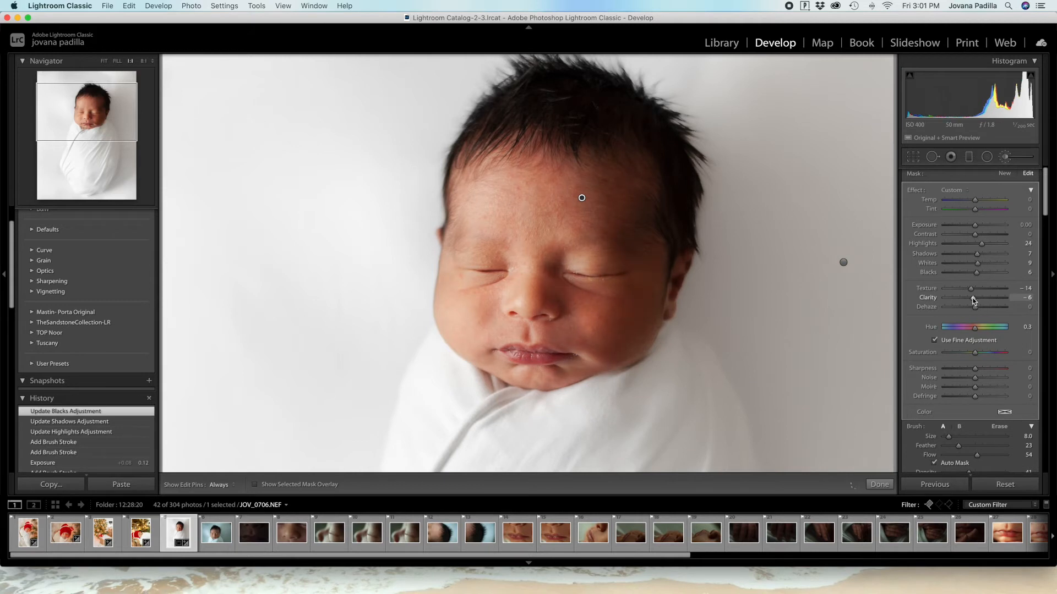
drag(968, 300, 968, 300)
drag(975, 225, 976, 225)
Step: Extend the face mask across the forehead with a size 12 brush
key(h)
scroll(565, 332, up, 2)
drag(502, 170, 581, 198)
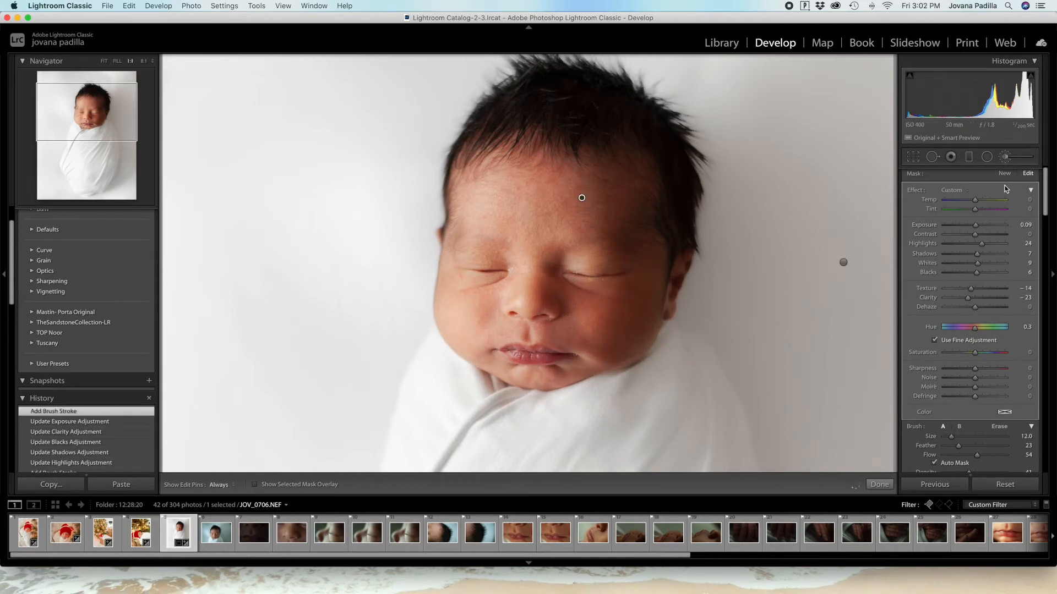
Step: Create a skin-smoothing brush mask at the nose with Sharpness −60, Clarity −52, Texture −100 and Flow 91
key(Return)
click(842, 262)
click(957, 369)
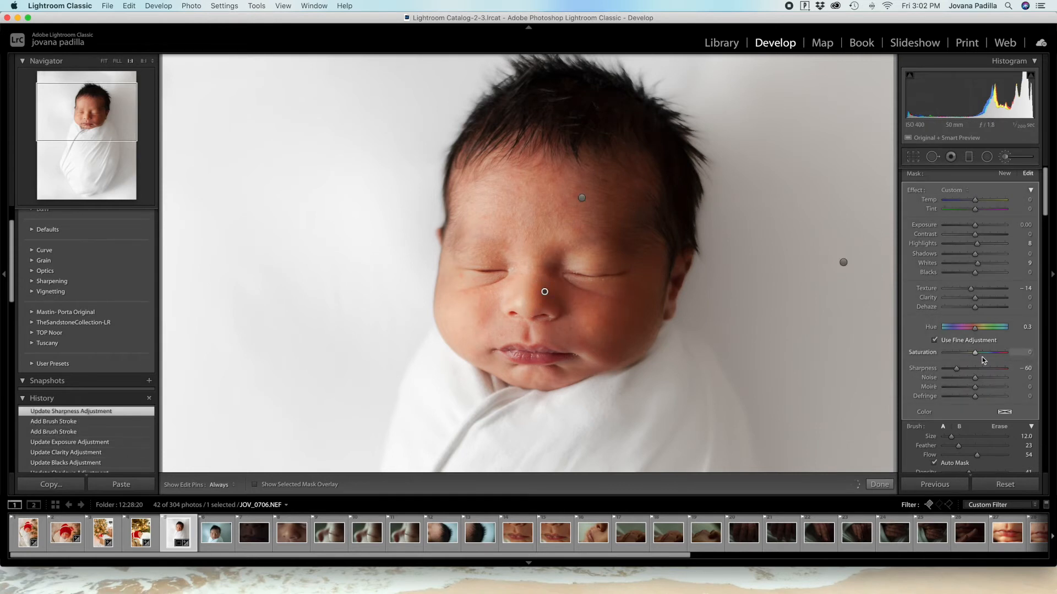
drag(954, 299, 959, 298)
click(943, 288)
click(999, 455)
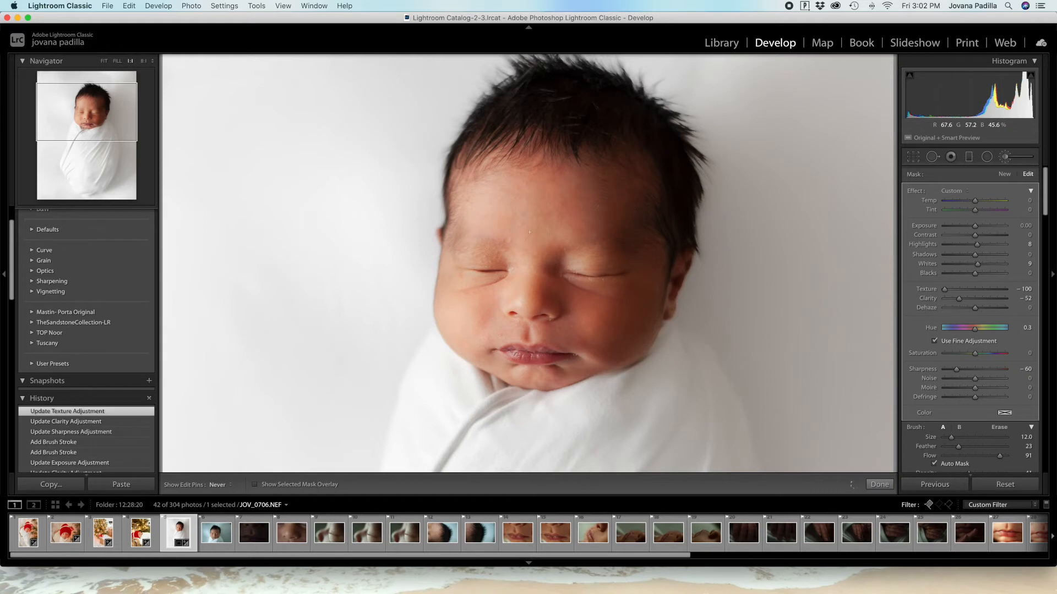
Step: Paint the skin-smoothing mask around the eyes, nose bridge and cheeks with a size 6 brush
click(506, 258)
scroll(487, 255, down, 3)
drag(477, 252, 465, 294)
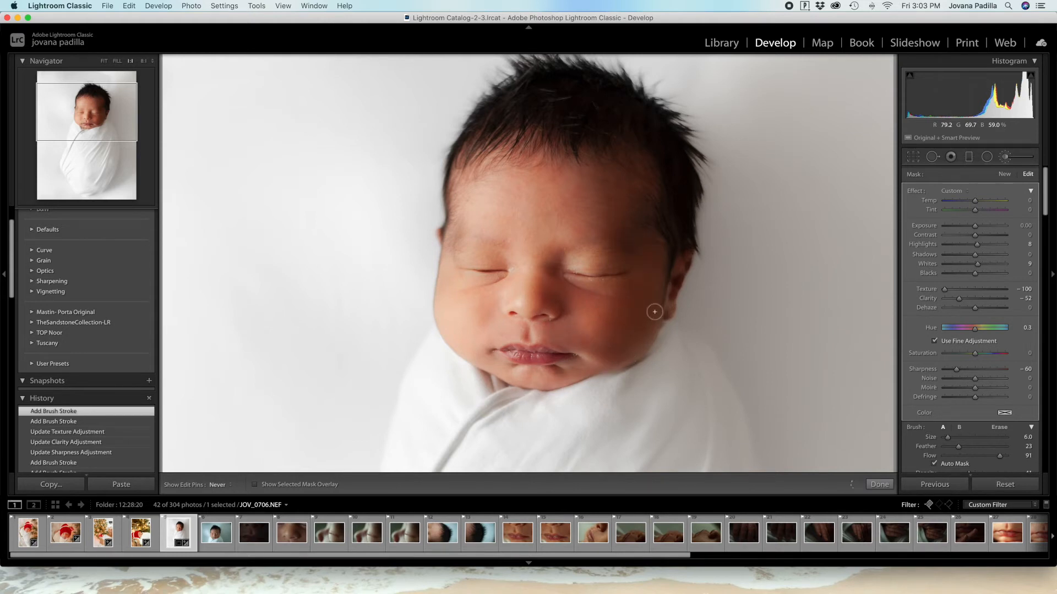
mouse_move(556, 264)
mouse_down()
mouse_move(583, 260)
mouse_move(630, 263)
mouse_up()
drag(544, 272, 553, 292)
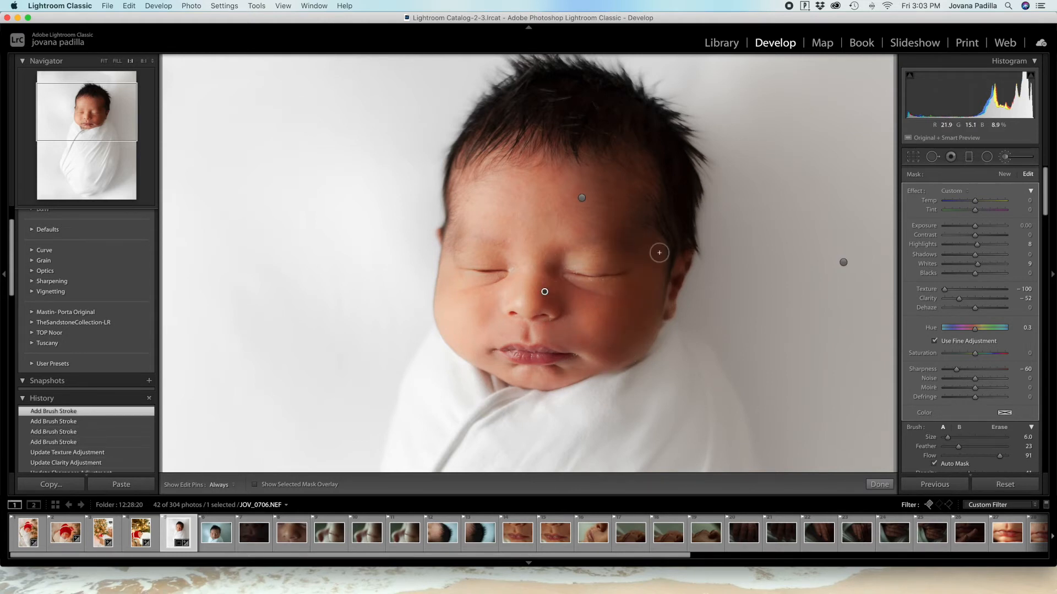
Step: Create a detail brush mask with Texture 53 and Clarity 12, painting the lips and eyelashes
key(z)
click(1004, 174)
key(backslash)
key(backslash)
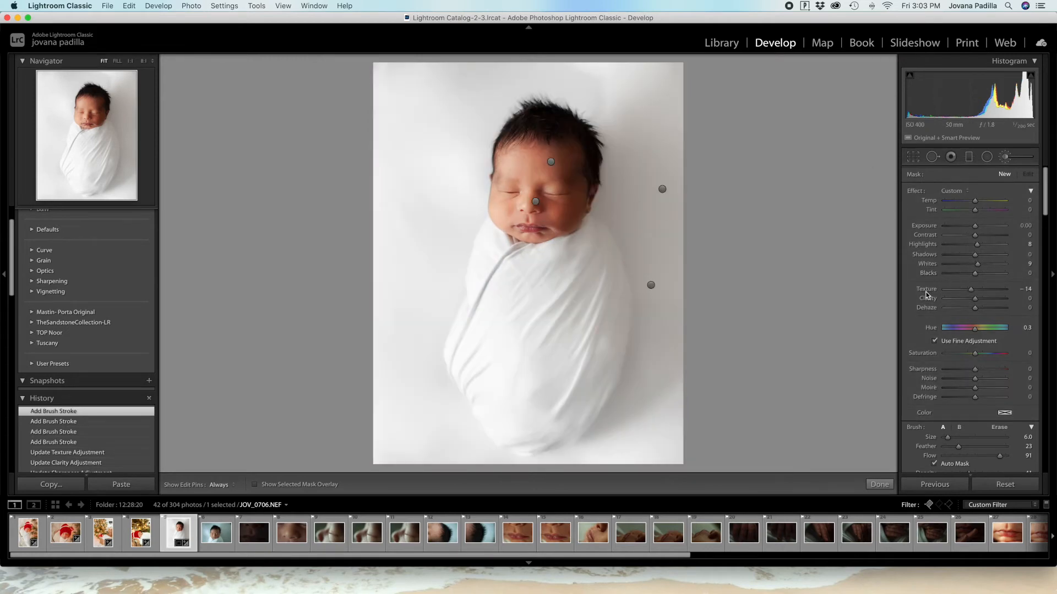
key(z)
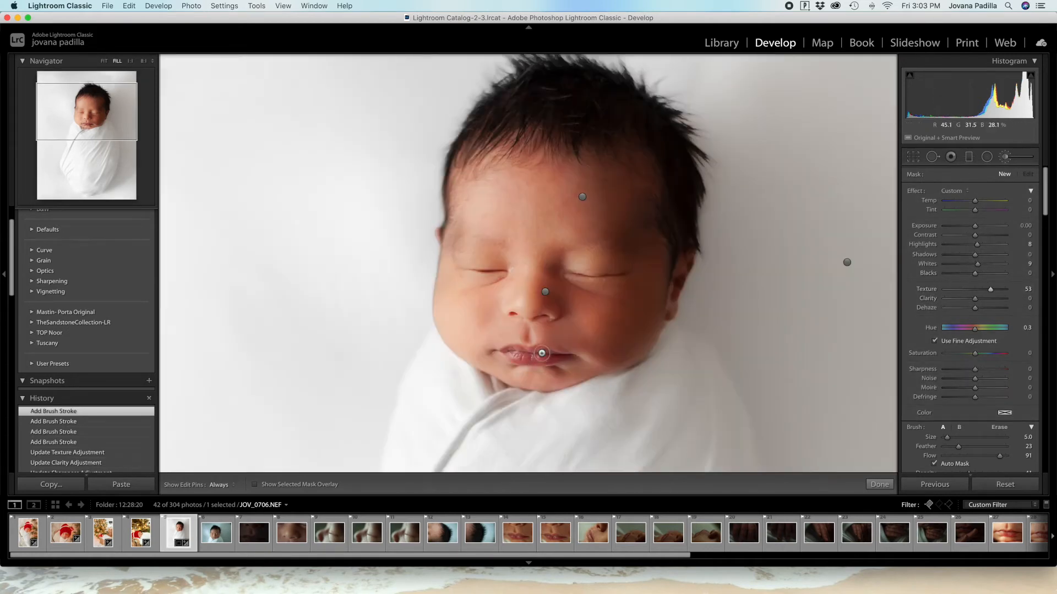
drag(561, 356, 557, 358)
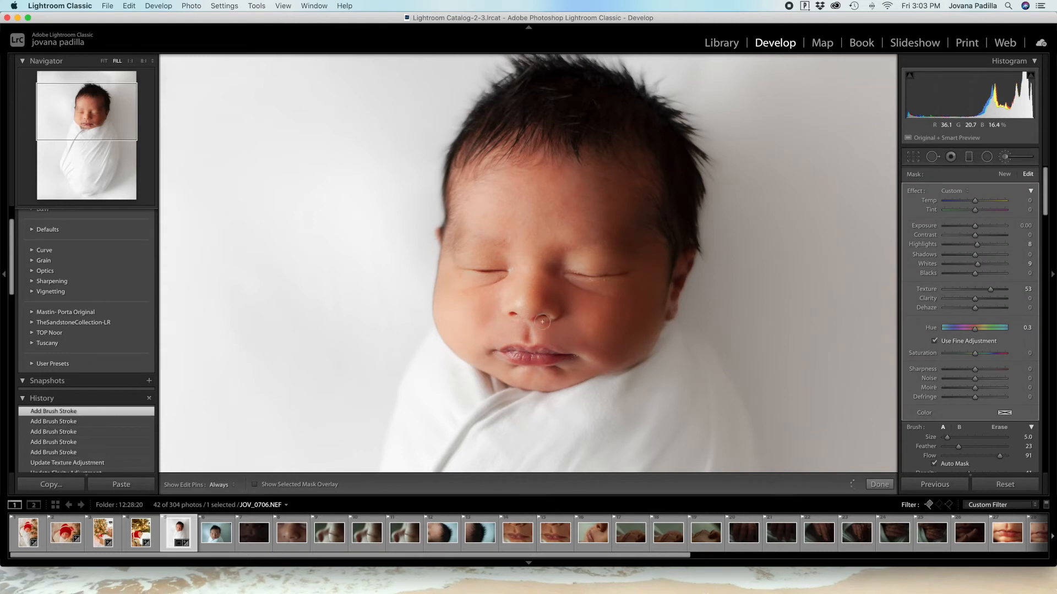
drag(569, 277, 606, 276)
click(978, 299)
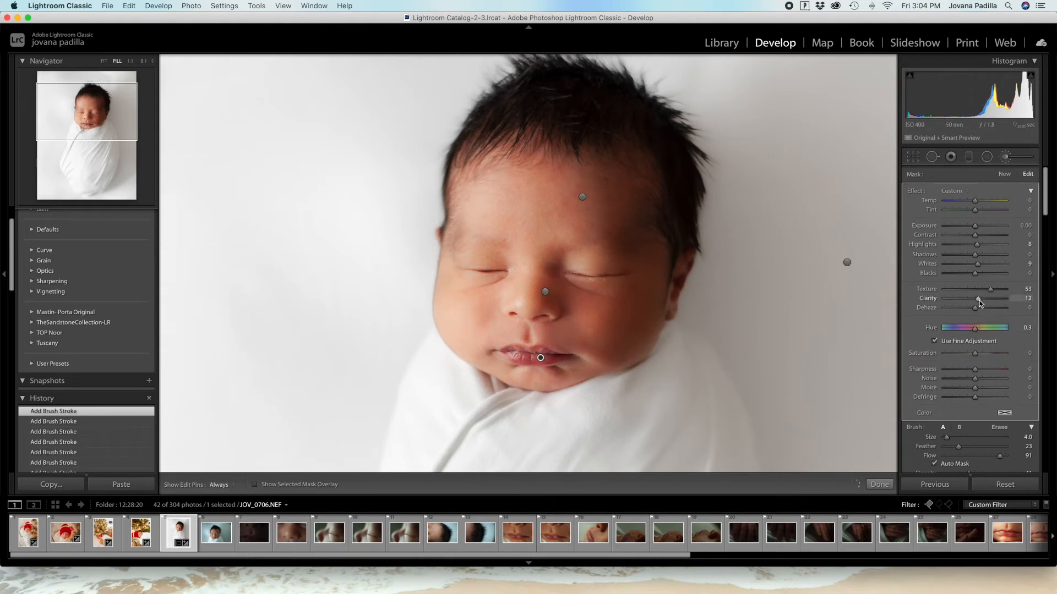
Step: Sharpen the baby's hair with a new brush mask using Texture 53 and Sharpness 29, and close the brush
click(1005, 174)
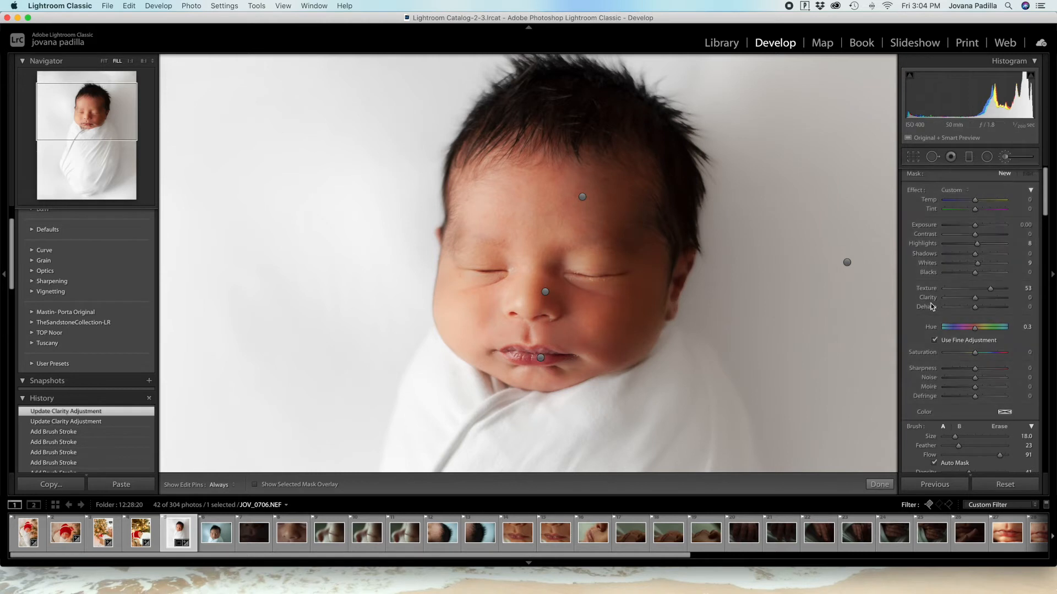
drag(976, 368, 984, 369)
mouse_move(584, 110)
mouse_down()
mouse_move(602, 117)
mouse_move(491, 116)
mouse_move(669, 172)
mouse_up()
scroll(587, 261, down, 5)
key(h)
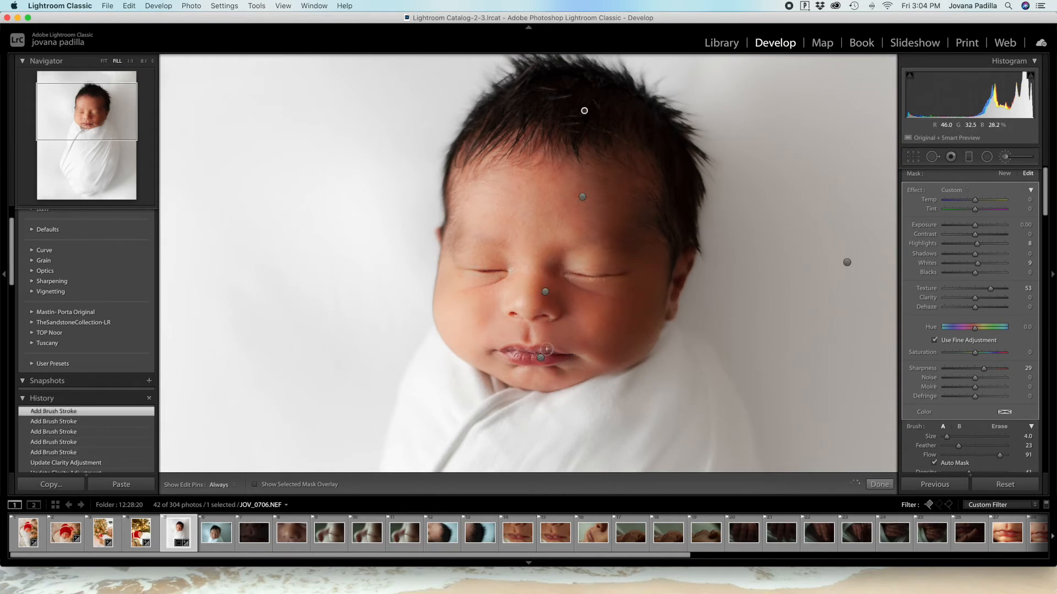
key(h)
key(z)
key(k)
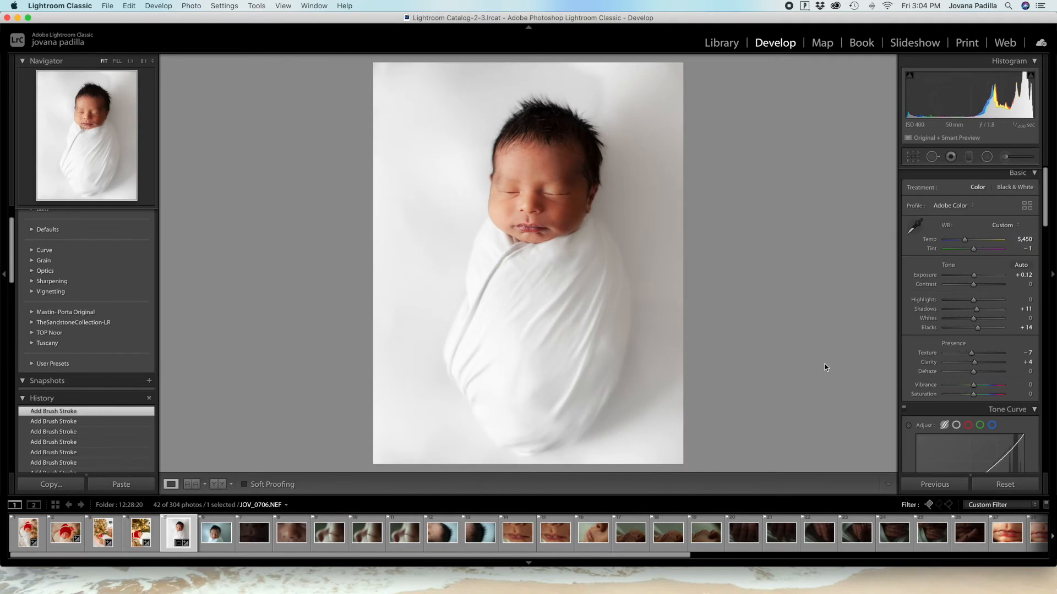
Step: Paint a new brush mask over the swaddle's folds with Whites −28, Clarity −31, and Texture and Sharpness reset to 0
key(k)
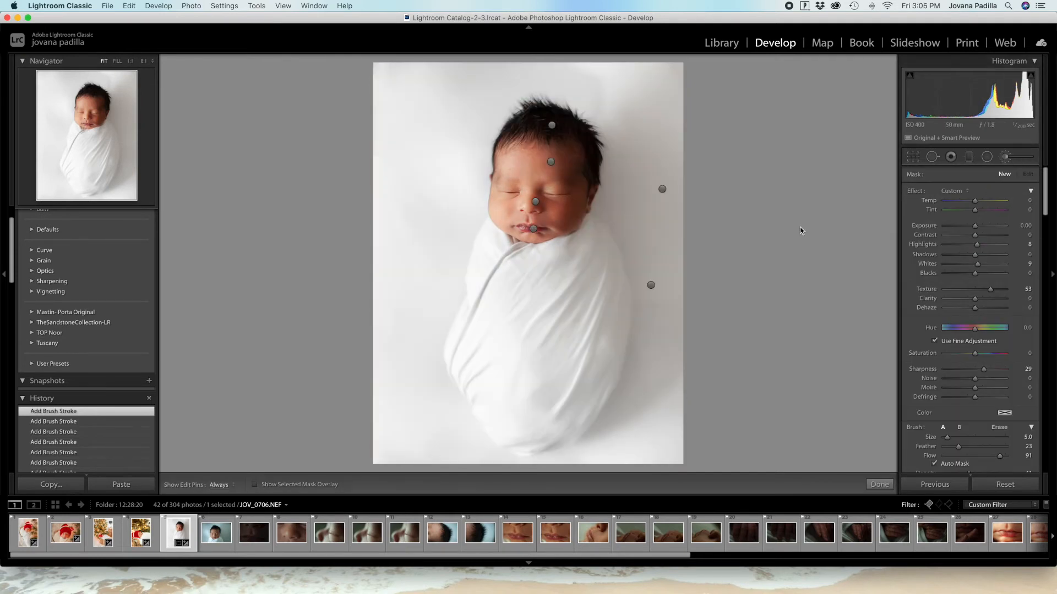
click(965, 299)
click(966, 264)
scroll(495, 290, up, 6)
double_click(925, 370)
key(h)
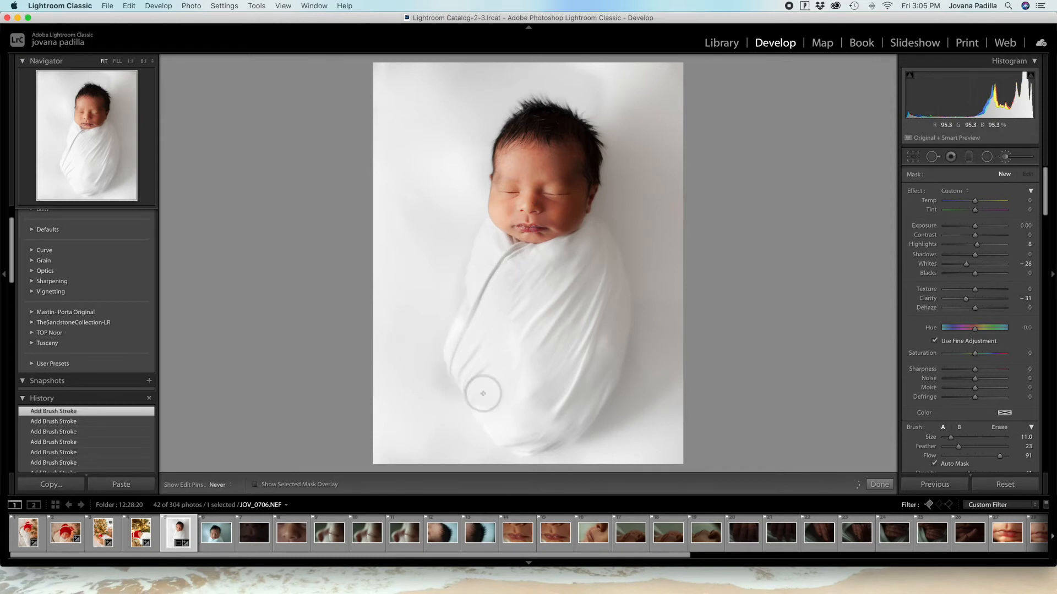
mouse_move(492, 269)
mouse_down()
mouse_move(547, 250)
mouse_move(472, 329)
mouse_up()
scroll(560, 278, down, 7)
mouse_move(538, 315)
mouse_down()
mouse_move(521, 333)
mouse_move(550, 301)
mouse_up()
scroll(573, 330, down, 2)
drag(576, 350, 597, 313)
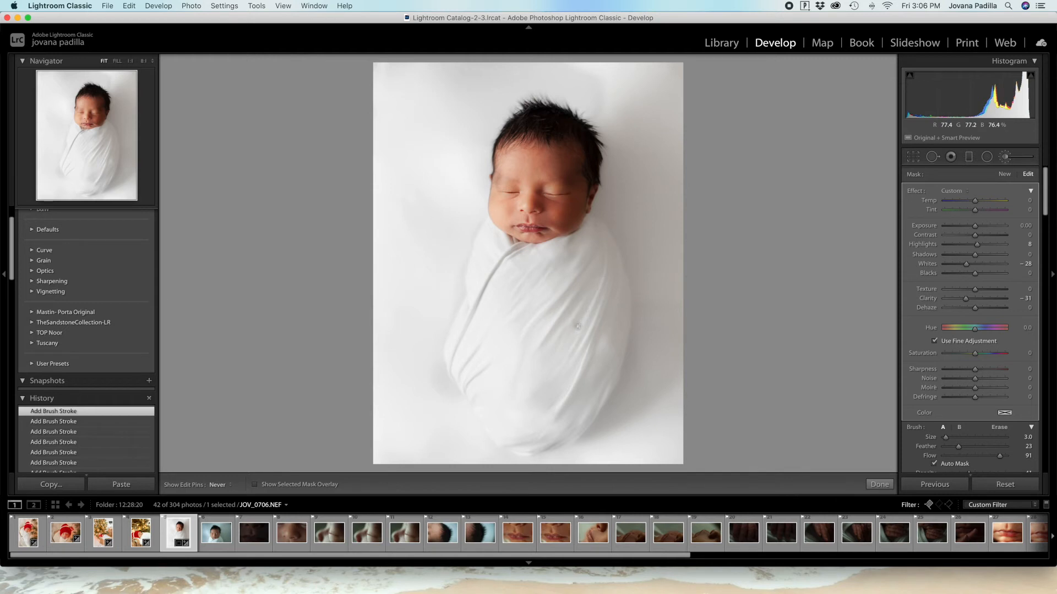
Step: Erase the swaddle mask's spill along the wrap's left edge with an eraser brush at Feather 100 and Flow 83
key(h)
key(h)
scroll(516, 420, up, 5)
click(999, 429)
key(super+=)
drag(387, 375, 387, 146)
key(h)
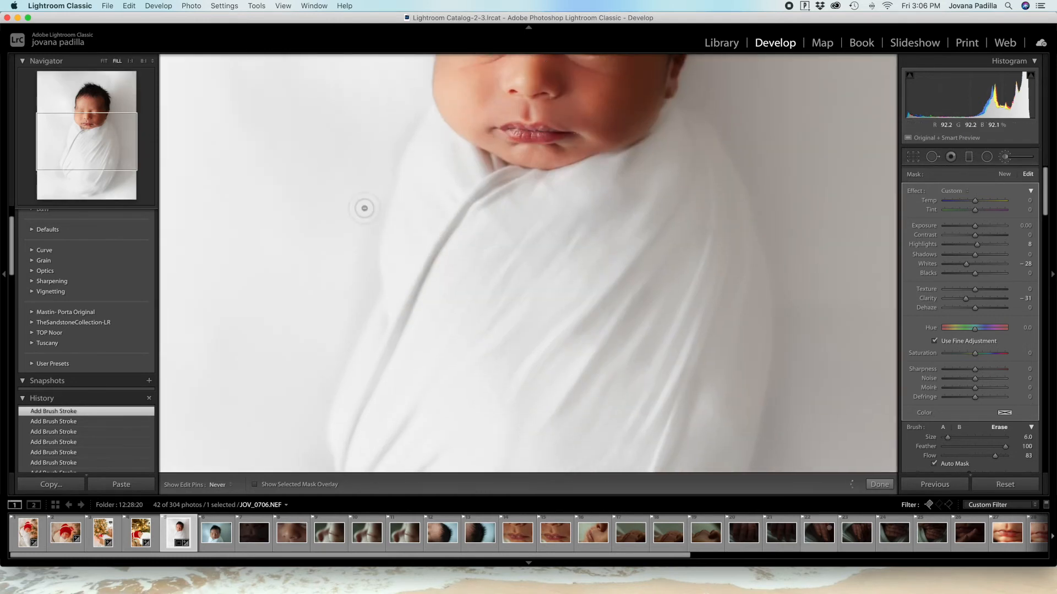
key(h)
click(64, 164)
key(h)
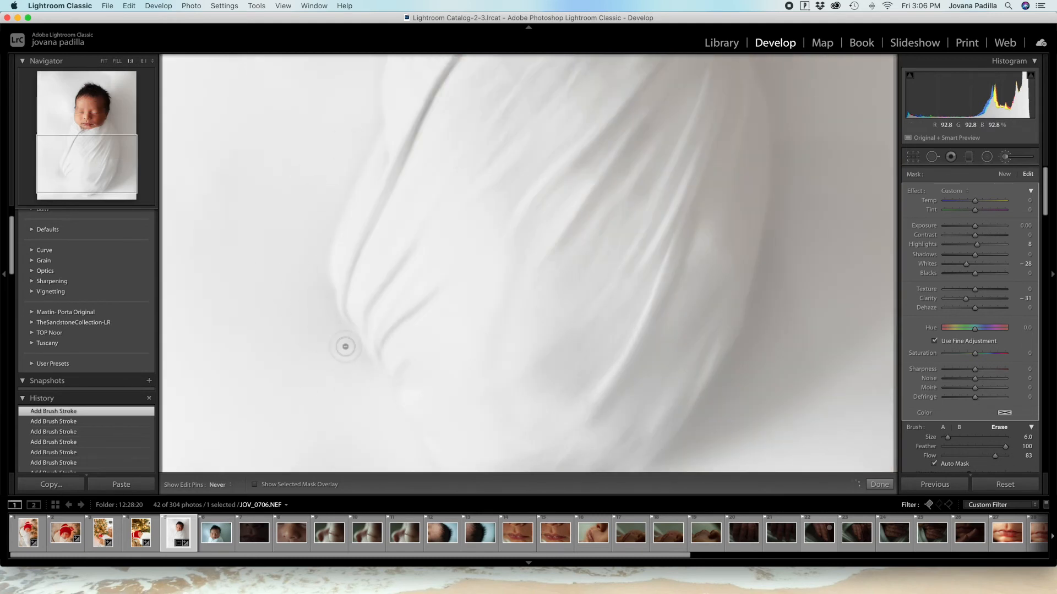
key(h)
scroll(300, 355, up, 5)
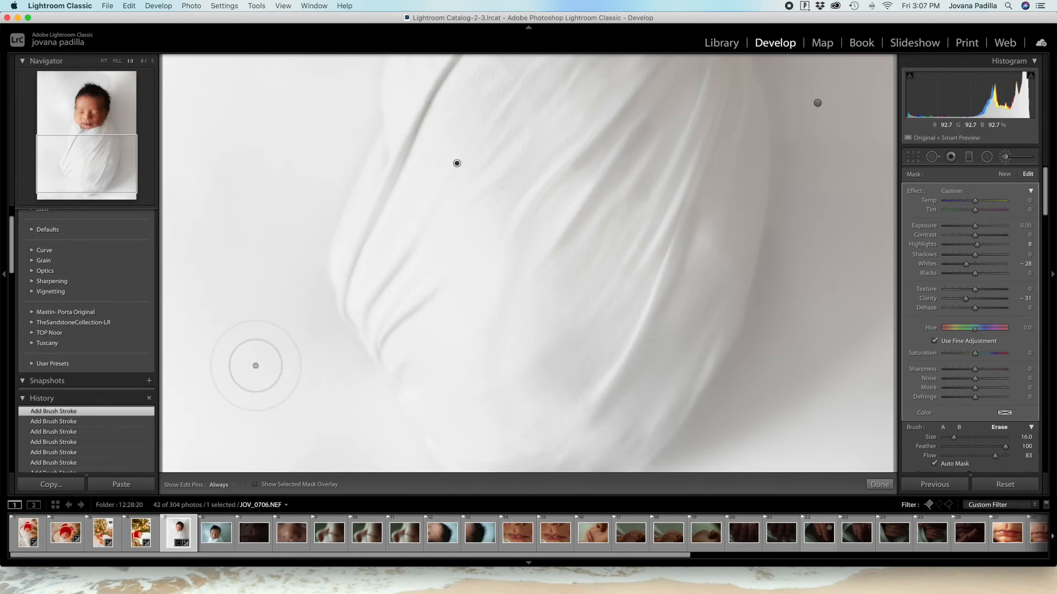
key(z)
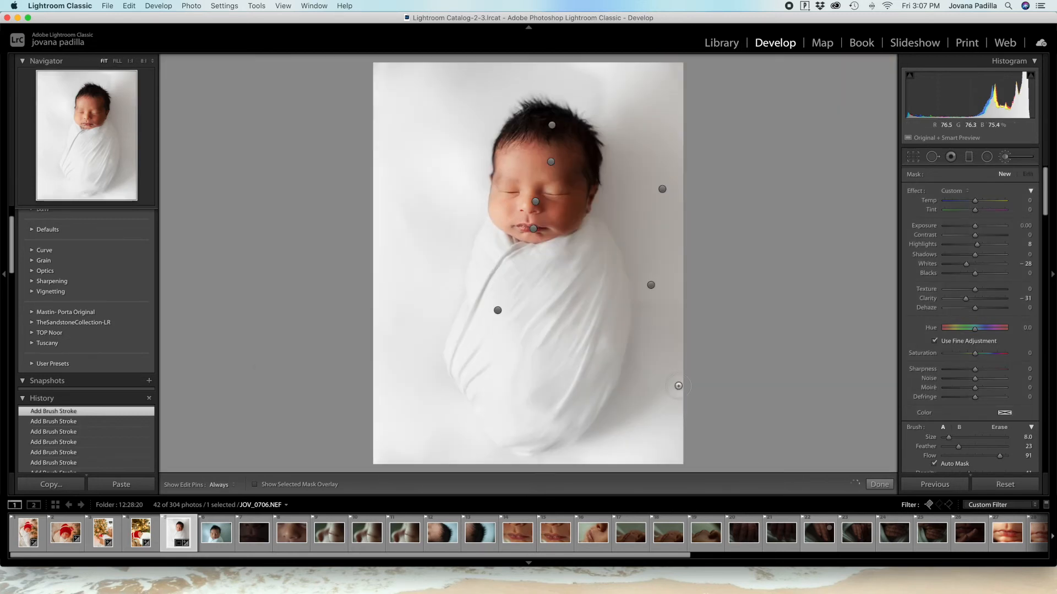
Step: Add a graduated filter with Dehaze −14 over the photo's right side, angle it along the swaddle, and compare before and after
click(968, 157)
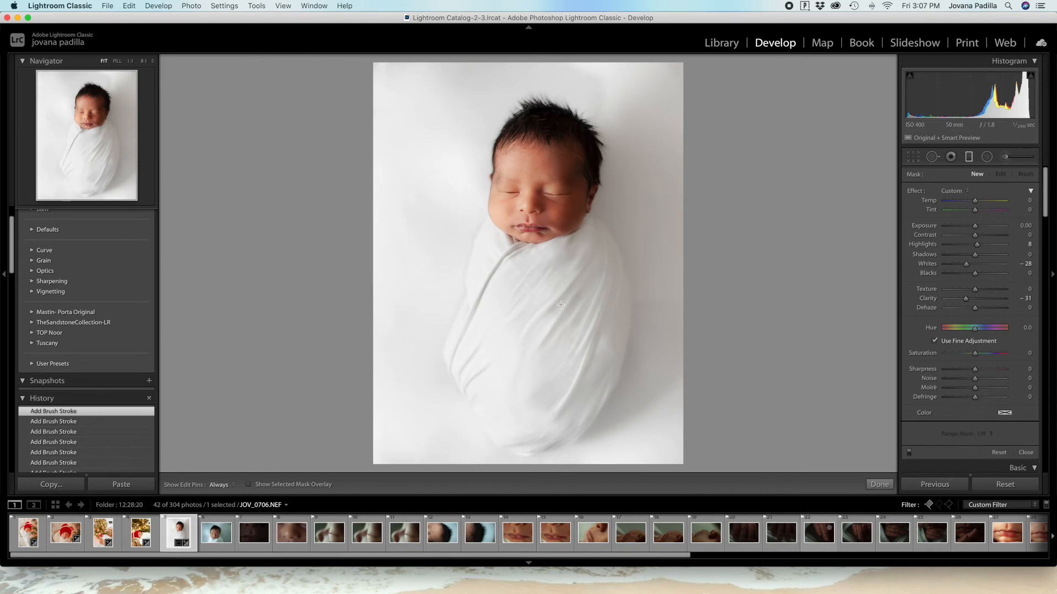
drag(527, 286, 707, 320)
drag(975, 307, 971, 308)
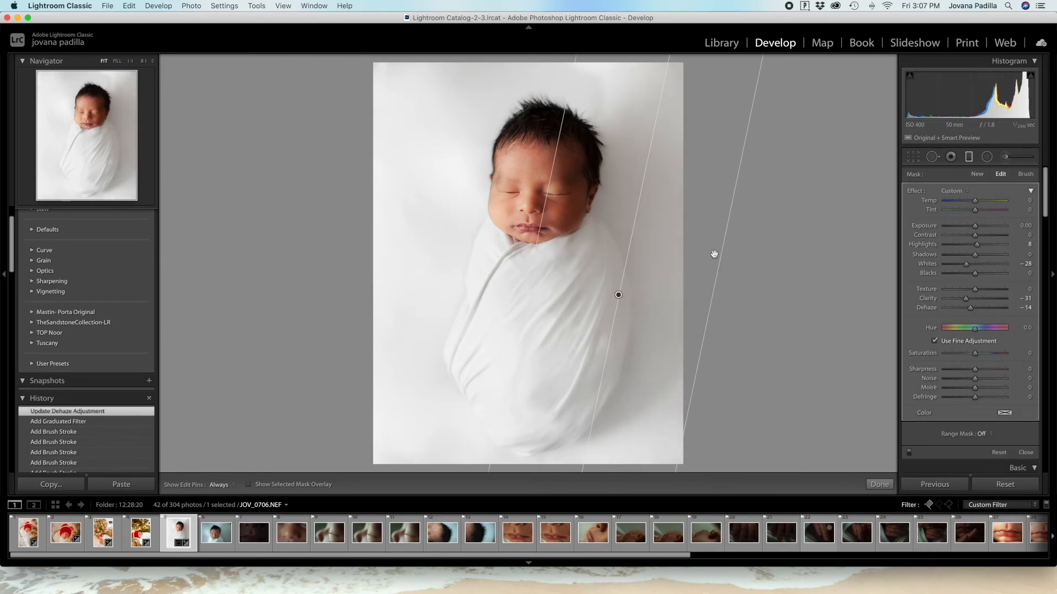
drag(613, 297, 625, 298)
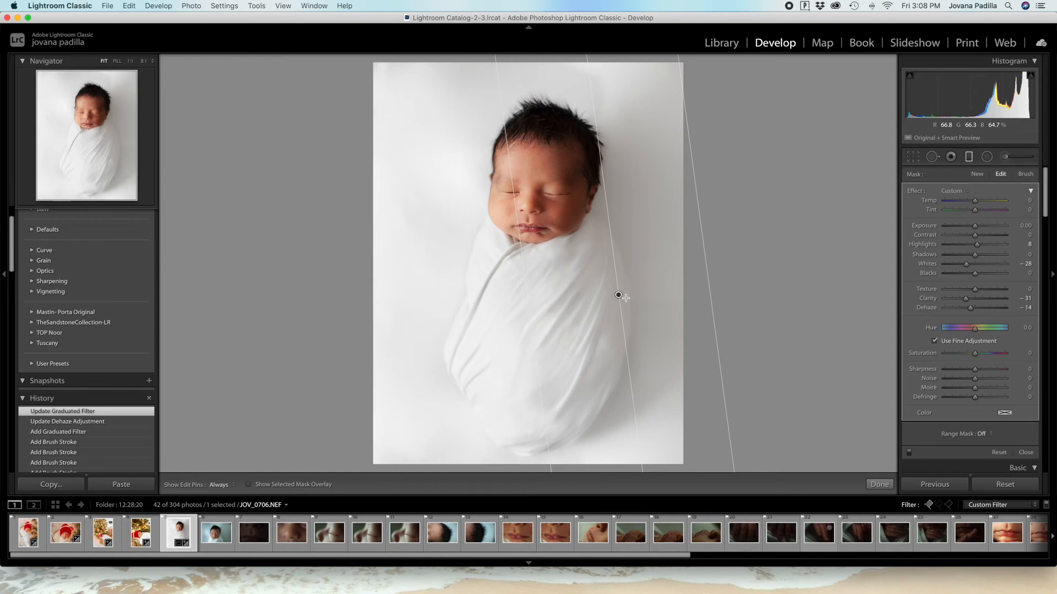
drag(617, 293, 583, 299)
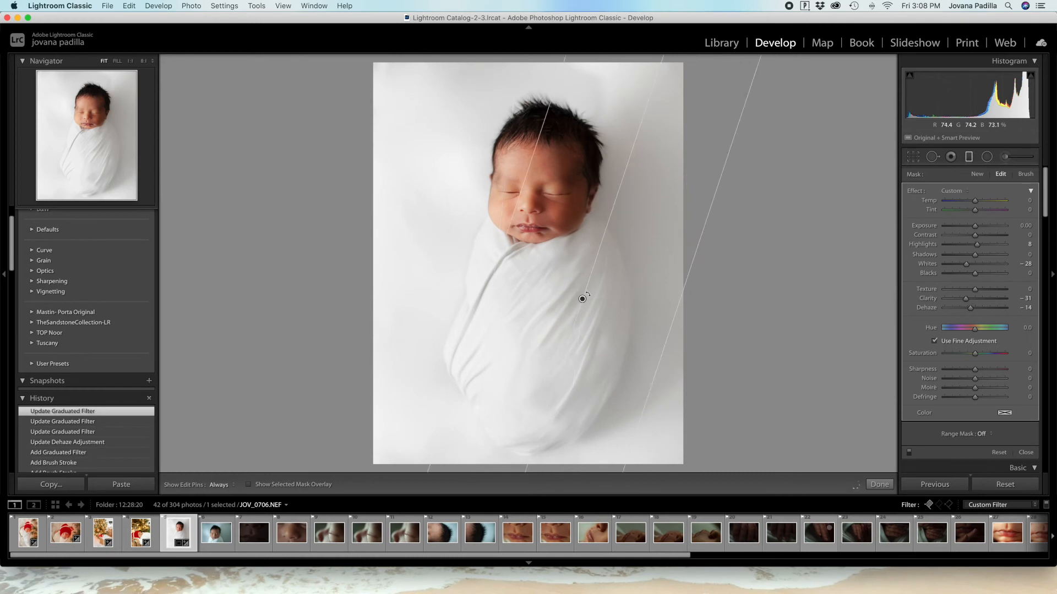
key(Return)
key(backslash)
key(backslash)
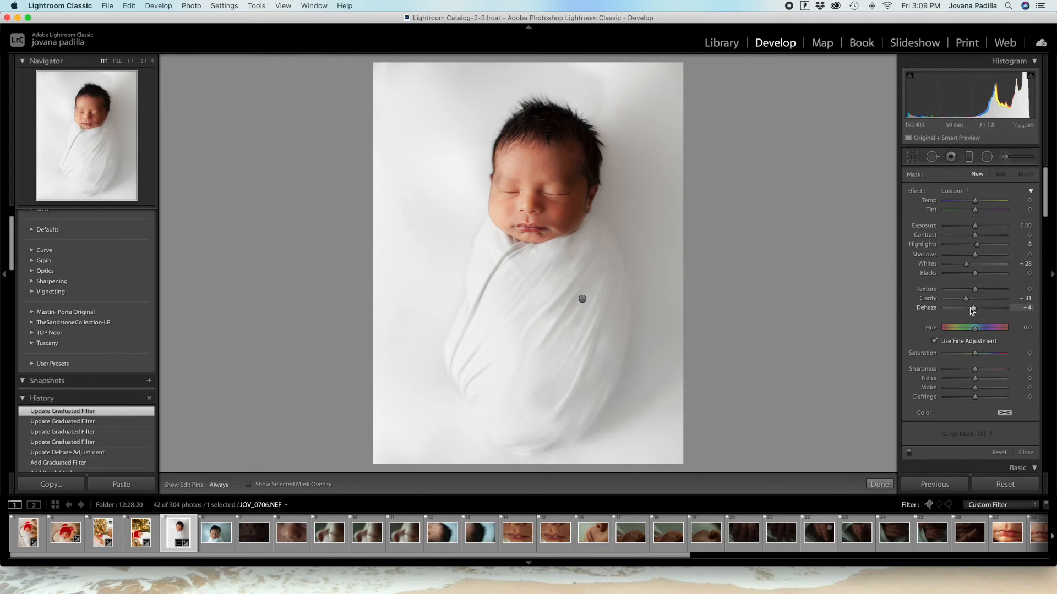
Step: Add a second graduated filter over the photo's left side with Whites −100 and Clarity and Dehaze reset to 0
drag(972, 311, 974, 311)
drag(513, 204, 536, 167)
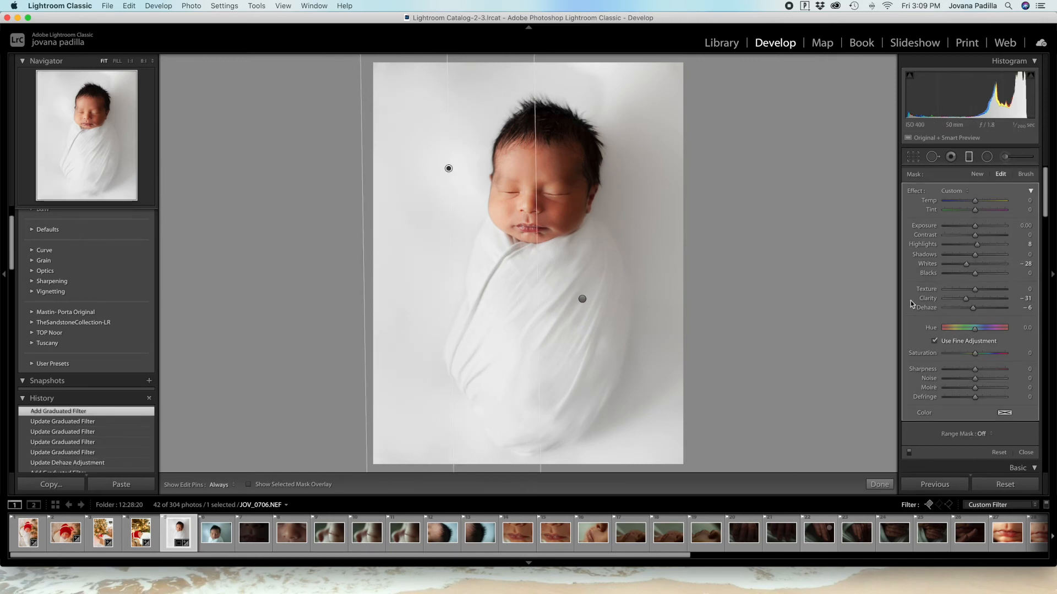
double_click(927, 300)
double_click(929, 308)
drag(966, 263, 945, 267)
Step: Extend the left graduated filter's mask over the swaddle by brush at Flow 18, using sizes 18 and 15
key(k)
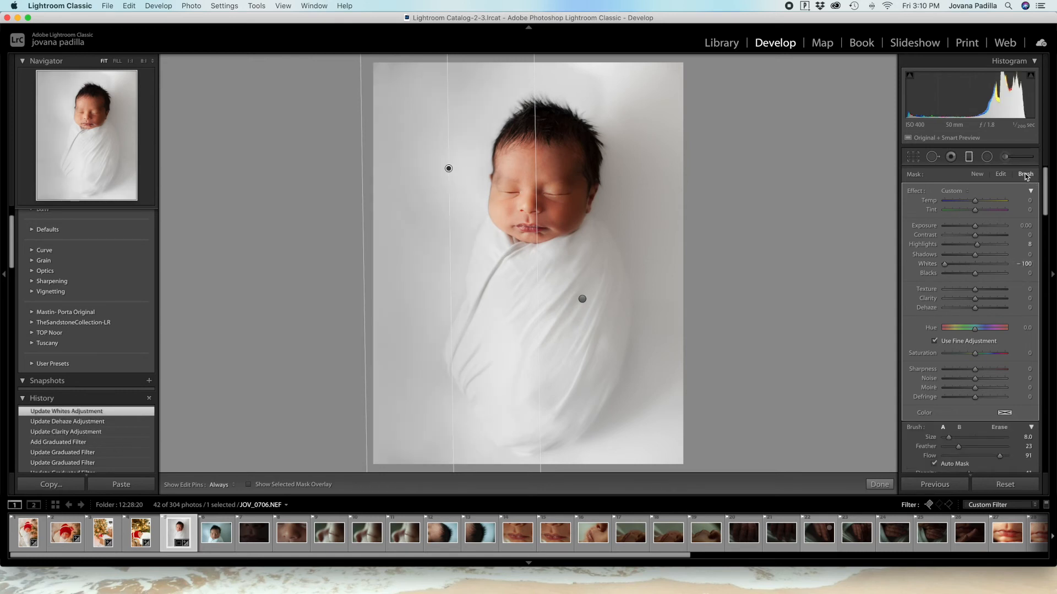
mouse_move(515, 370)
mouse_down()
mouse_move(524, 406)
mouse_move(439, 436)
mouse_up()
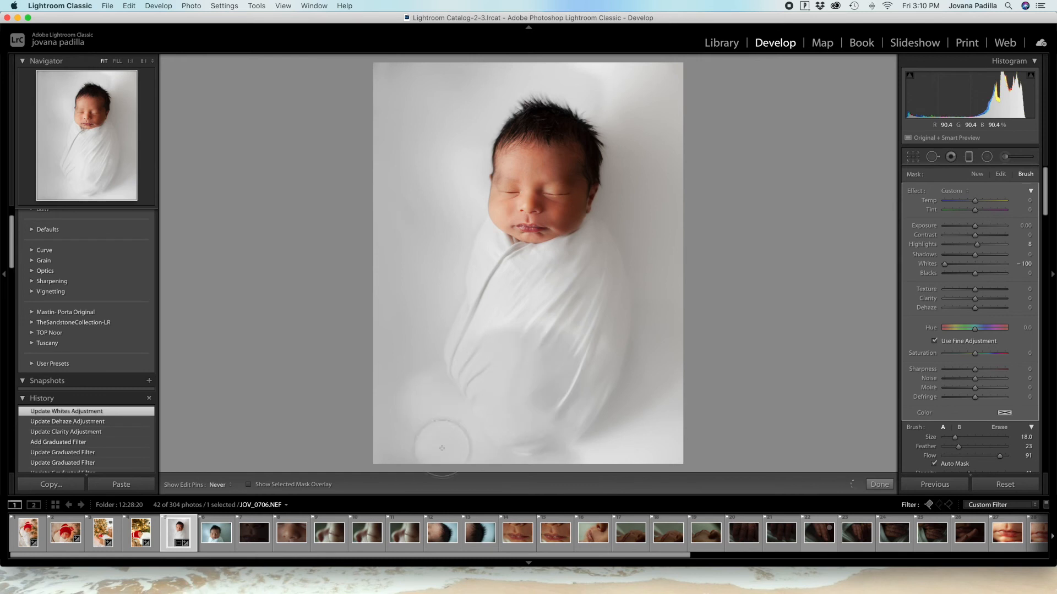
key(super+z)
key(1)
key(8)
key(h)
click(542, 318)
key(h)
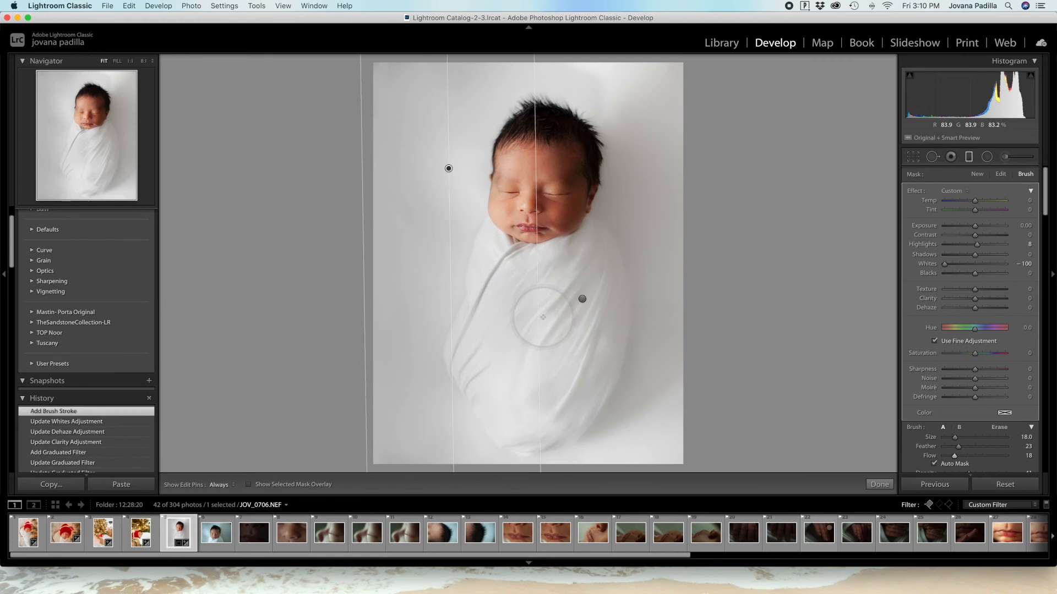
key(h)
key(bracketleft)
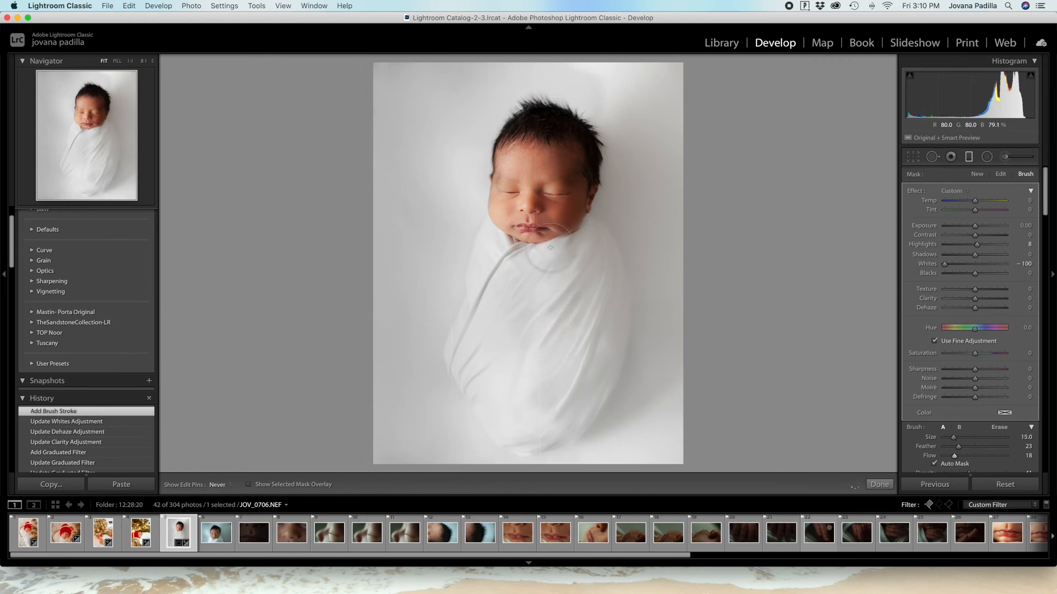
key(h)
key(super+z)
key(super+shift+z)
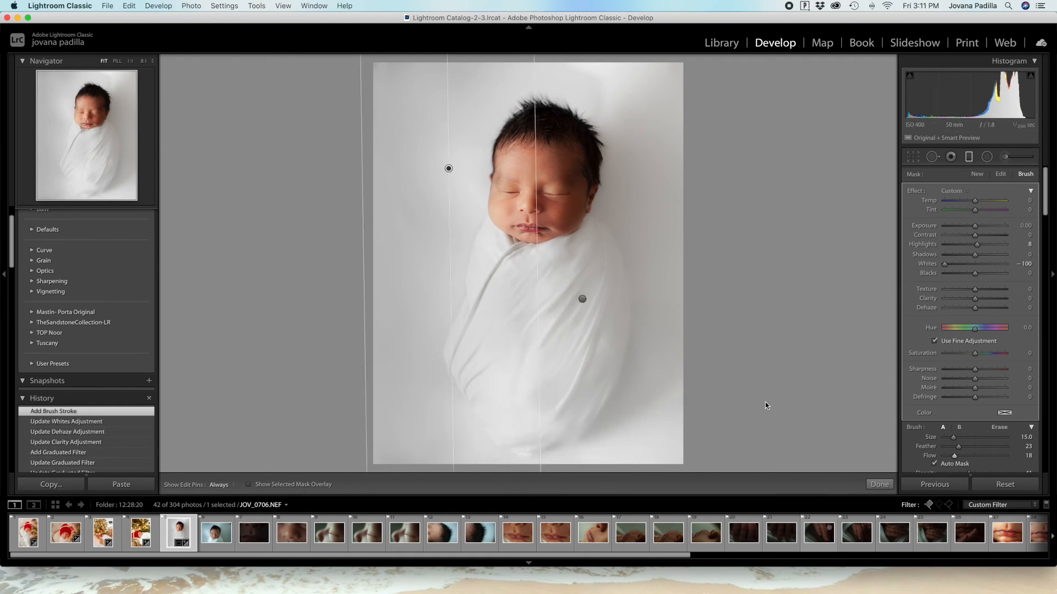
Step: Brush the filter's mask over the lower swaddle at size 9, compare before and after, and close the filter
key(bracketleft)
key(bracketleft)
mouse_move(533, 371)
mouse_down()
mouse_move(524, 452)
mouse_move(705, 447)
mouse_up()
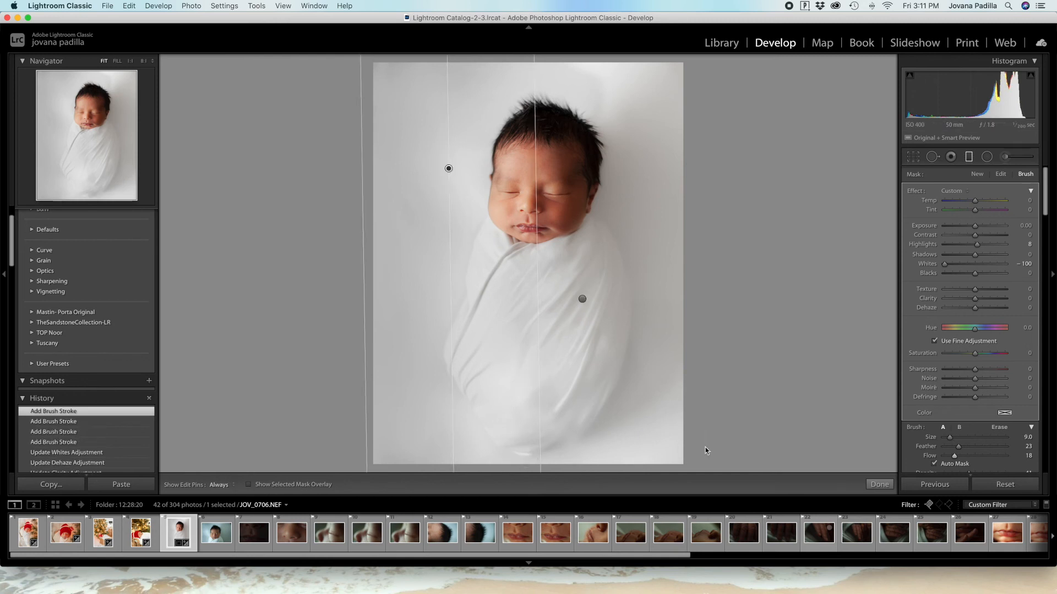
click(522, 449)
click(1026, 45)
drag(541, 405, 518, 450)
key(backslash)
key(backslash)
key(k)
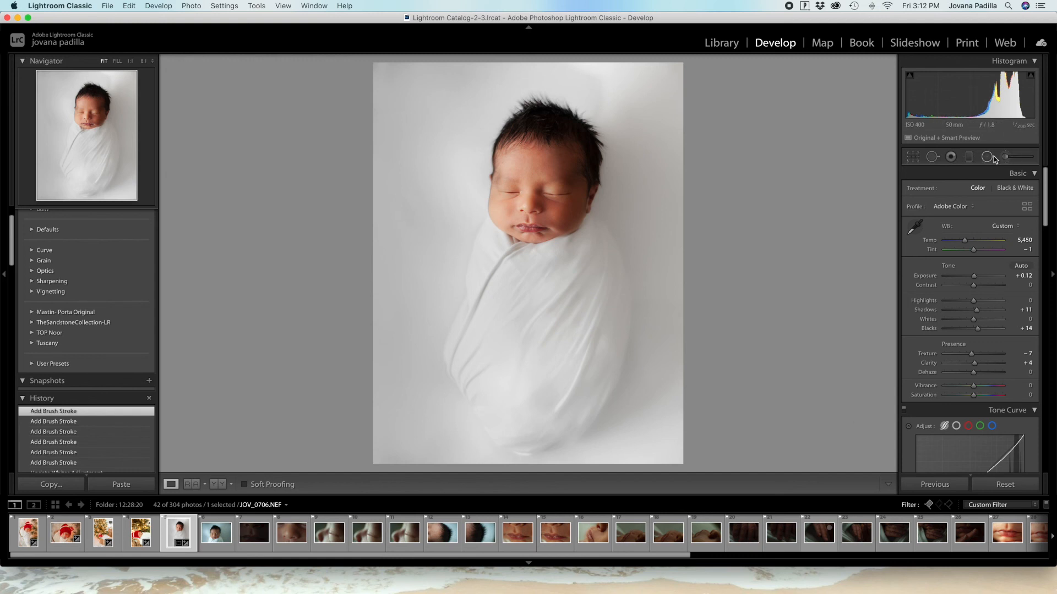
Step: Try to heal the uneven backdrop patch above and right of the hair with a size 81 spot and Feather 50
click(932, 156)
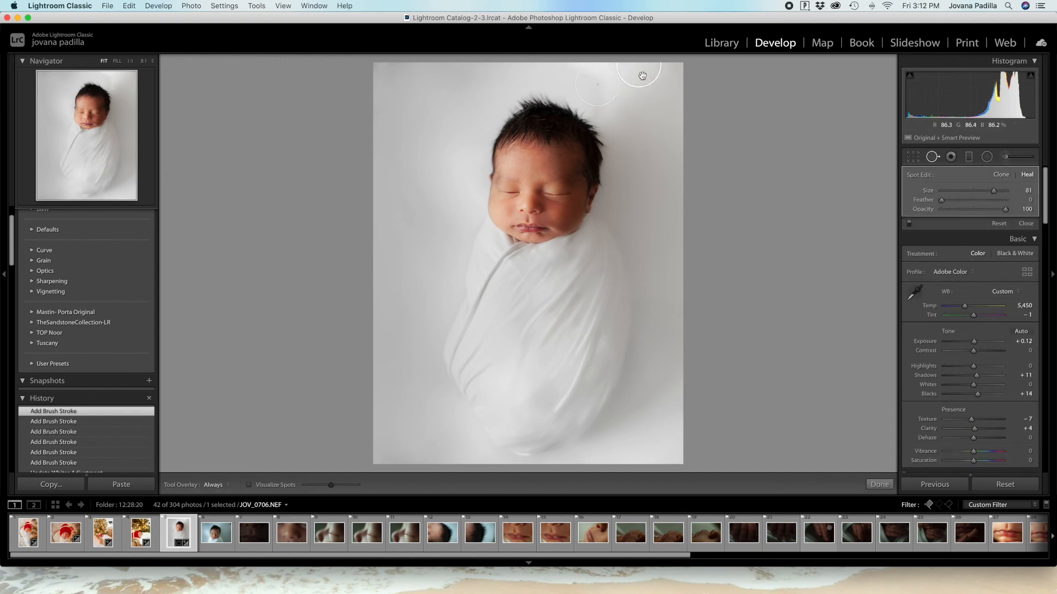
click(652, 119)
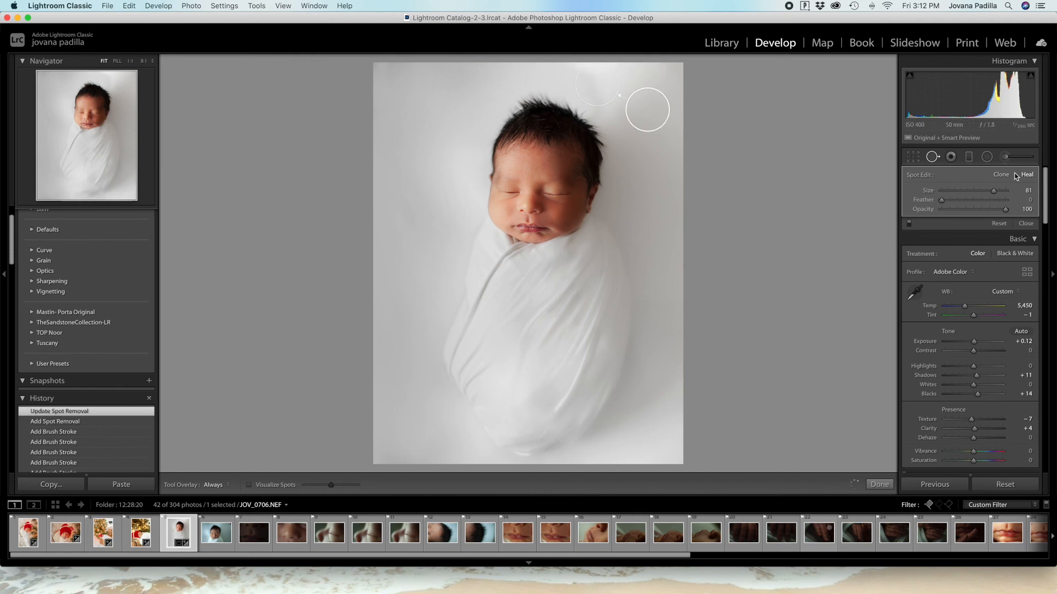
key(q)
click(932, 156)
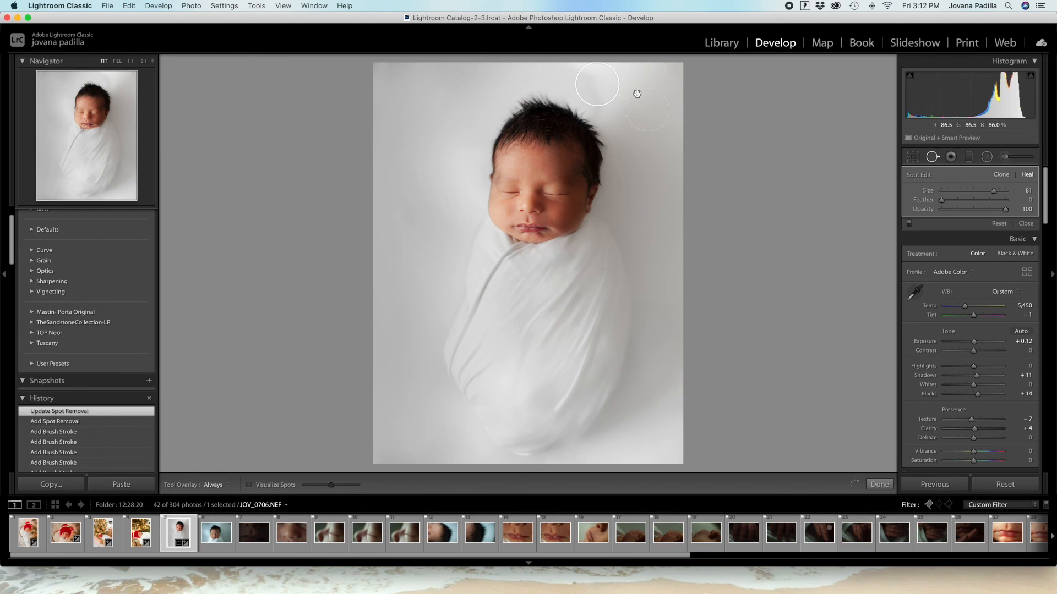
click(969, 201)
right_click(642, 580)
click(592, 586)
right_click(385, 585)
click(384, 552)
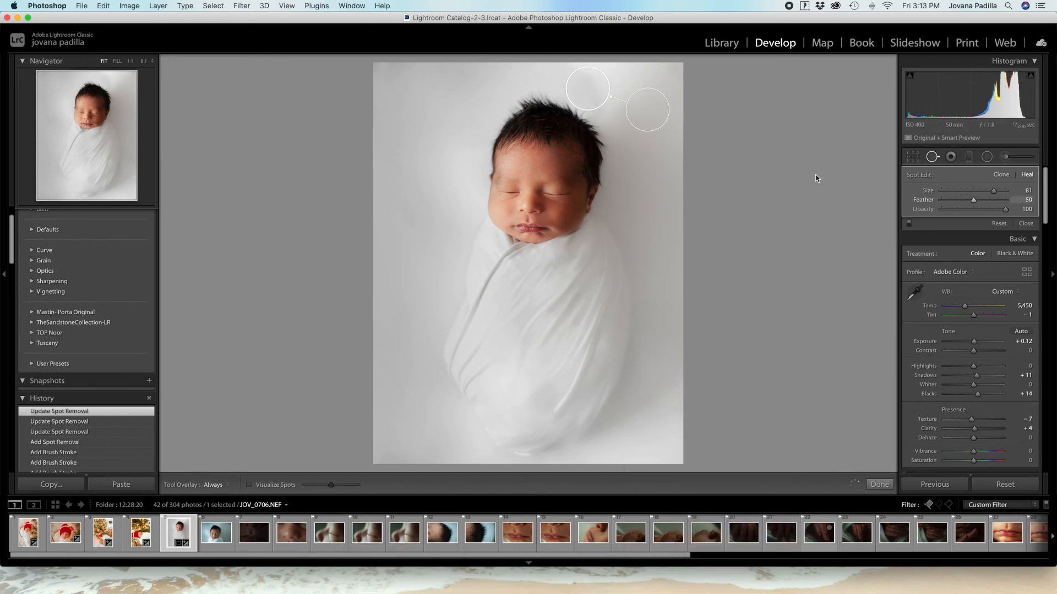
Step: Reposition the healing spot and its source on the backdrop beside the hair, and delete the spot
drag(655, 107, 660, 110)
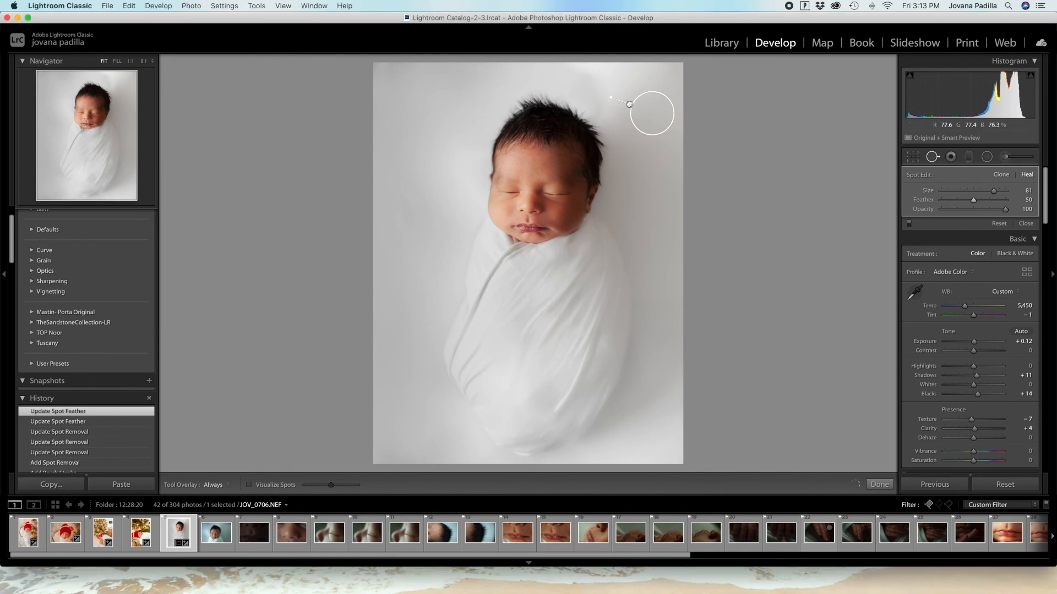
drag(597, 90, 593, 73)
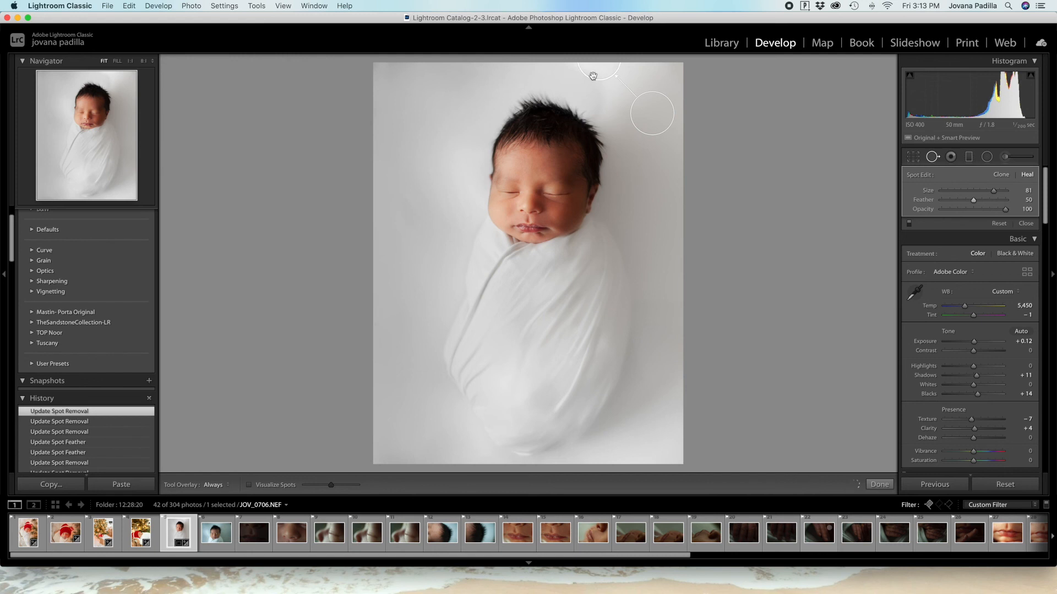
key(Delete)
click(931, 157)
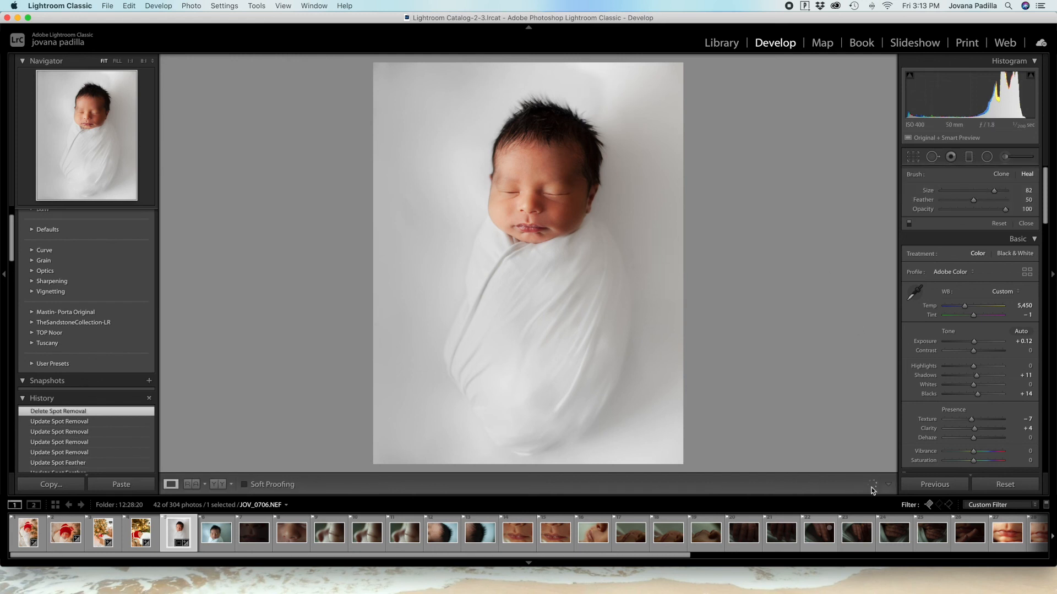
Step: Set the Red Primary calibration to Saturation −4 and Hue +3
scroll(956, 364, down, 10)
scroll(965, 379, down, 8)
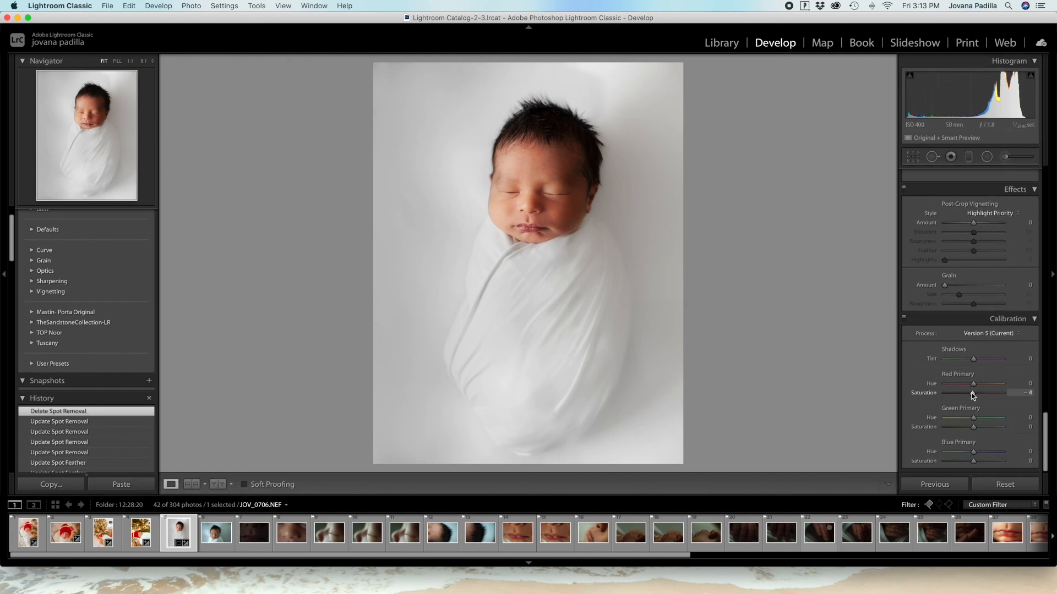
drag(973, 396, 973, 392)
drag(973, 385, 975, 386)
Step: Try small Luminance shifts on the red, orange and yellow tones, and reset them to 0
scroll(1005, 395, up, 10)
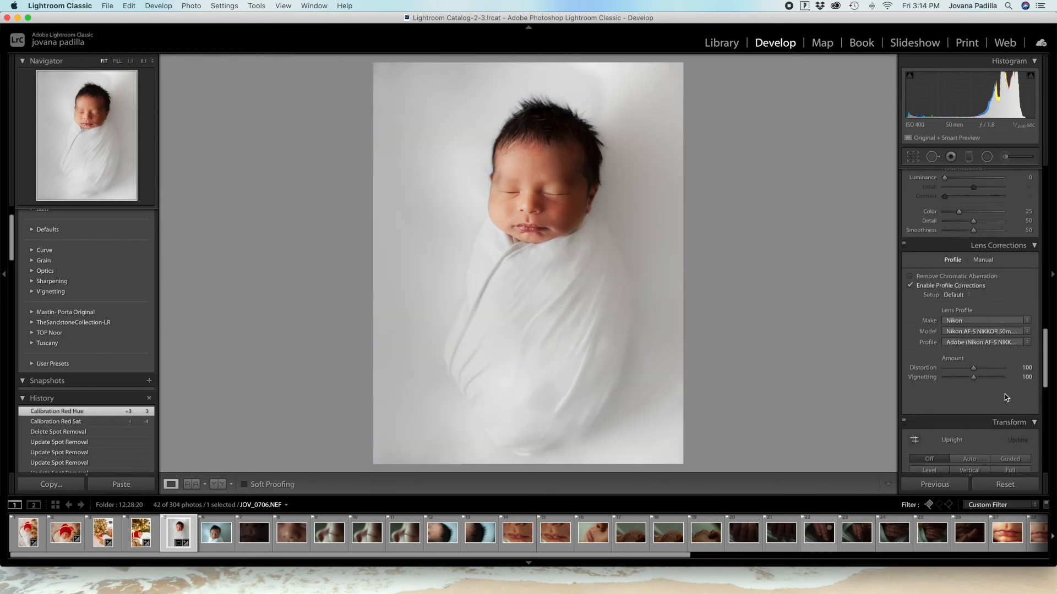
click(987, 302)
scroll(980, 336, down, 1)
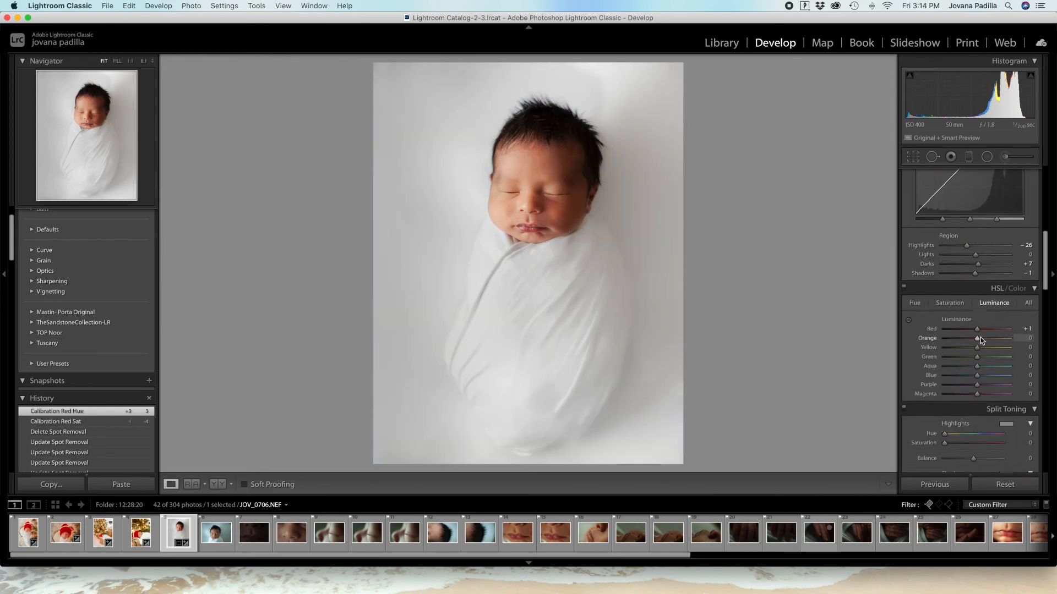
drag(978, 323, 976, 327)
scroll(980, 325, down, 1)
double_click(976, 327)
double_click(945, 323)
Step: Set the Orange hue to +4 and reopen the brush mask on the backdrop right of the baby's head
click(915, 292)
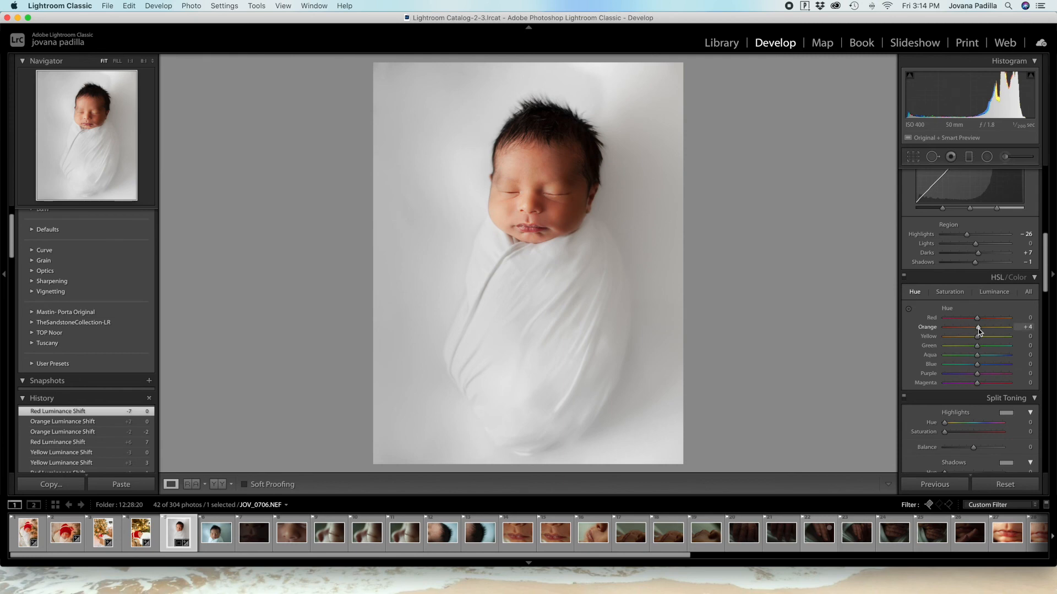
scroll(979, 328, down, 1)
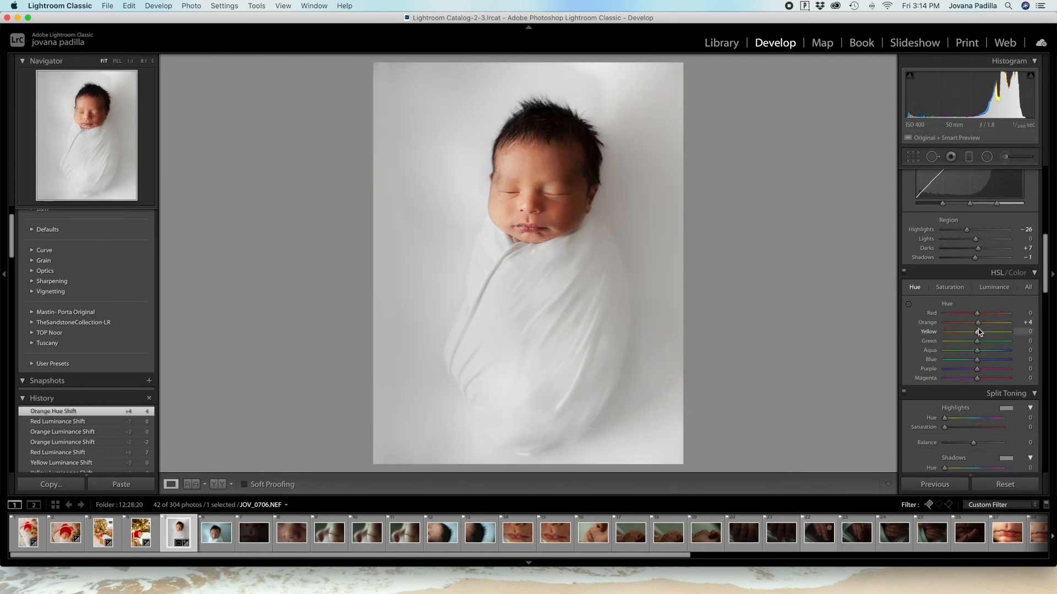
key(k)
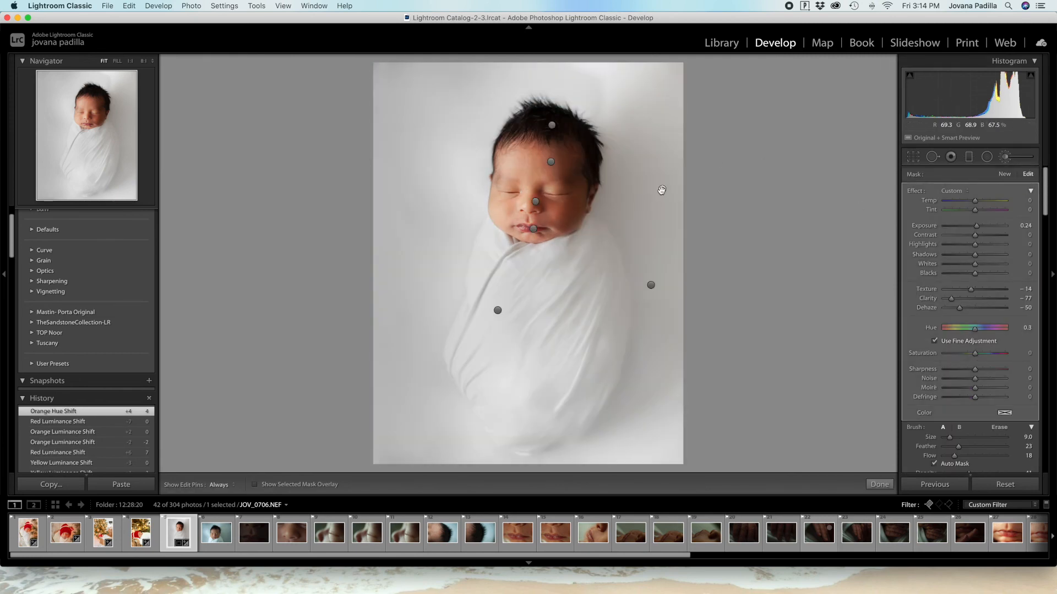